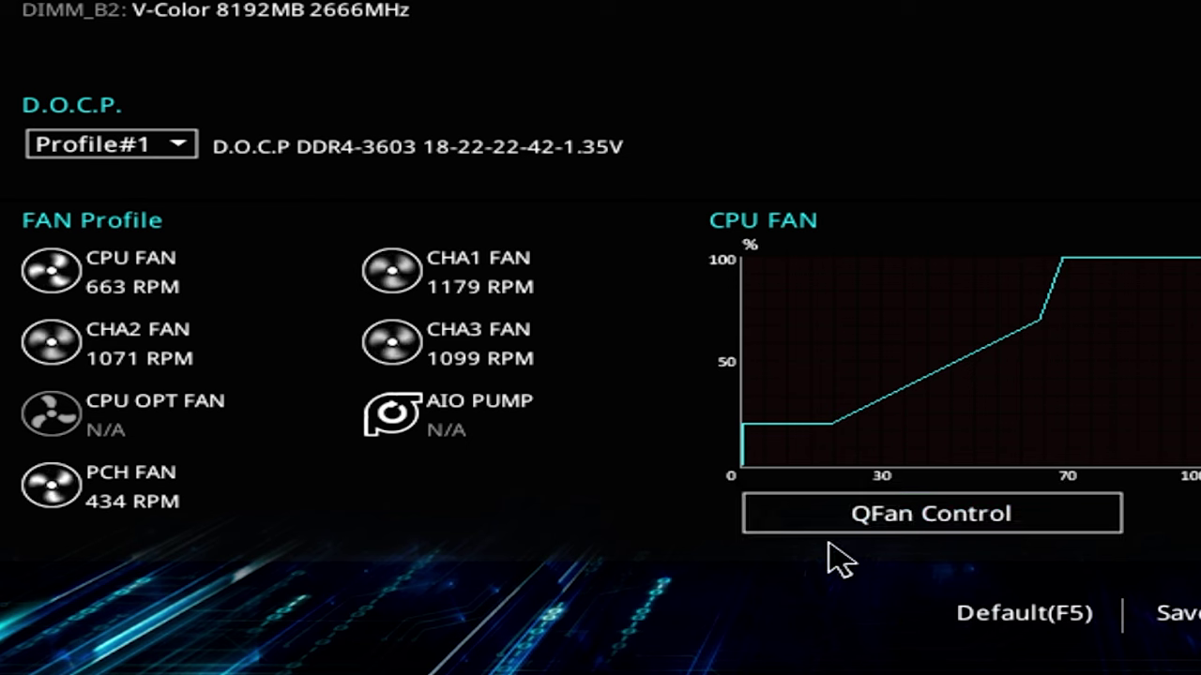
Open Q-Fan Control and switch the CPU FAN to DC, then back to PWM control
click(912, 528)
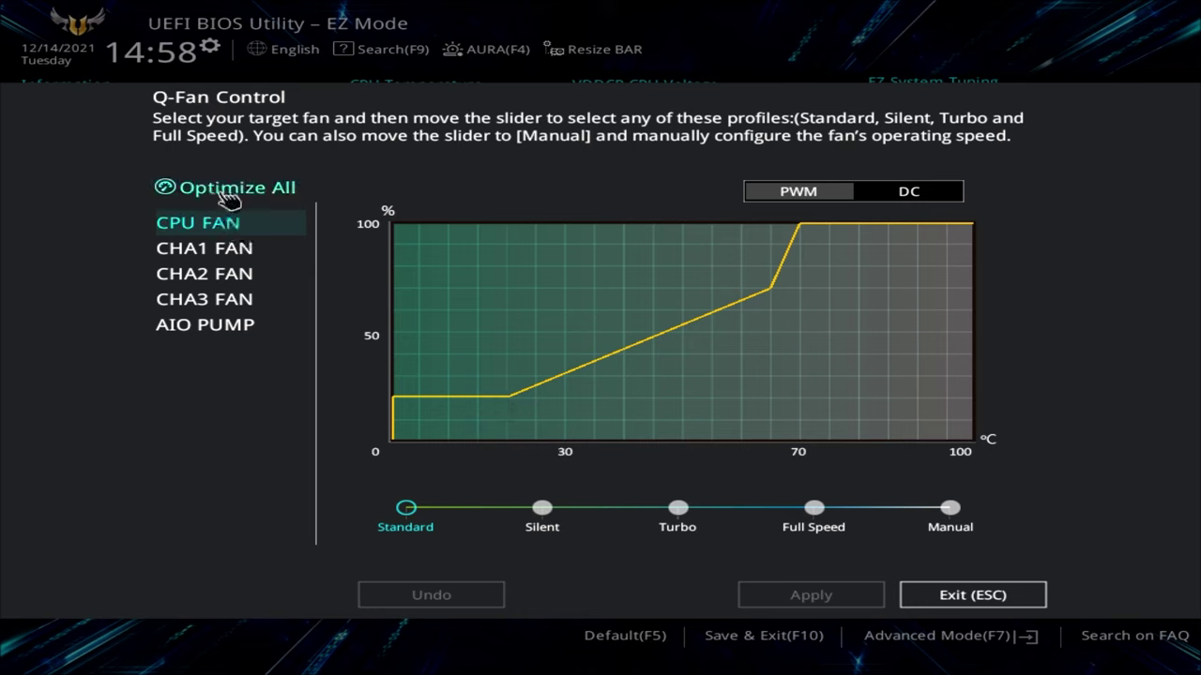
click(236, 226)
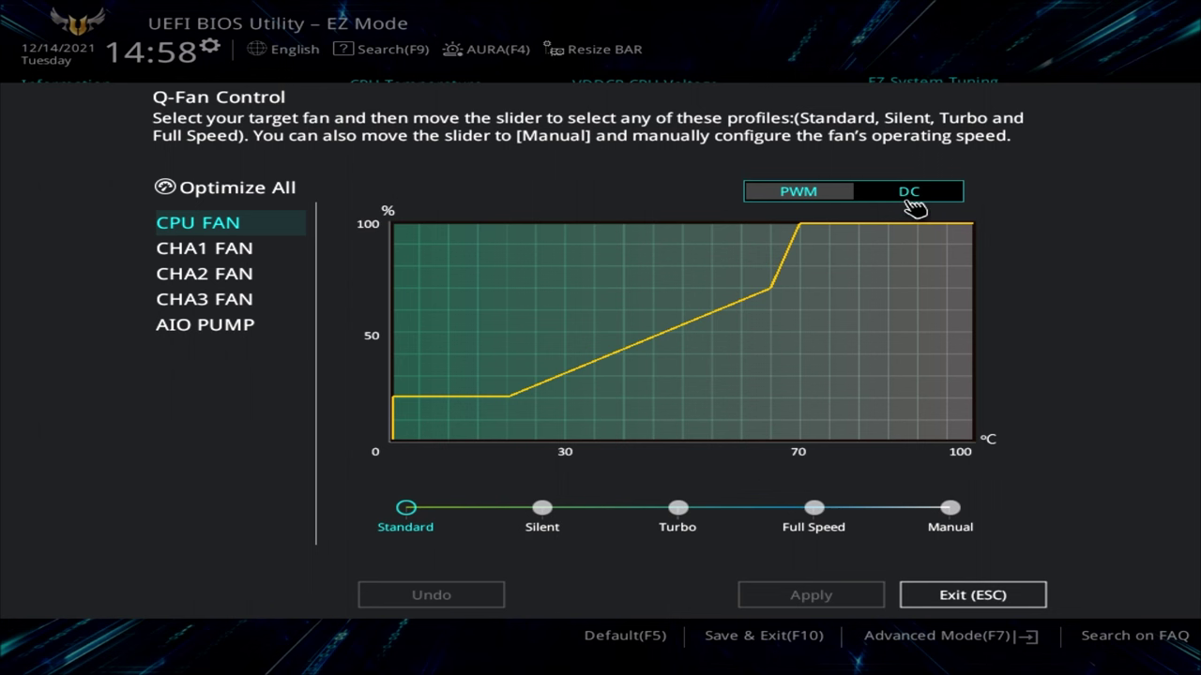
click(908, 201)
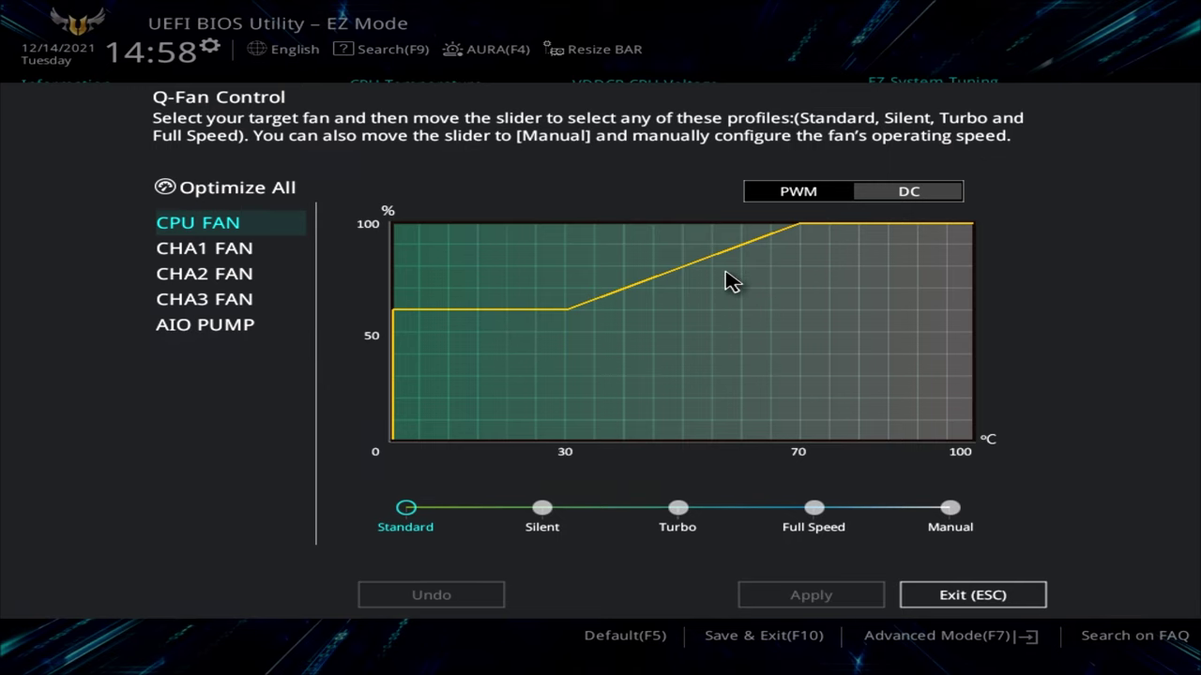
click(796, 194)
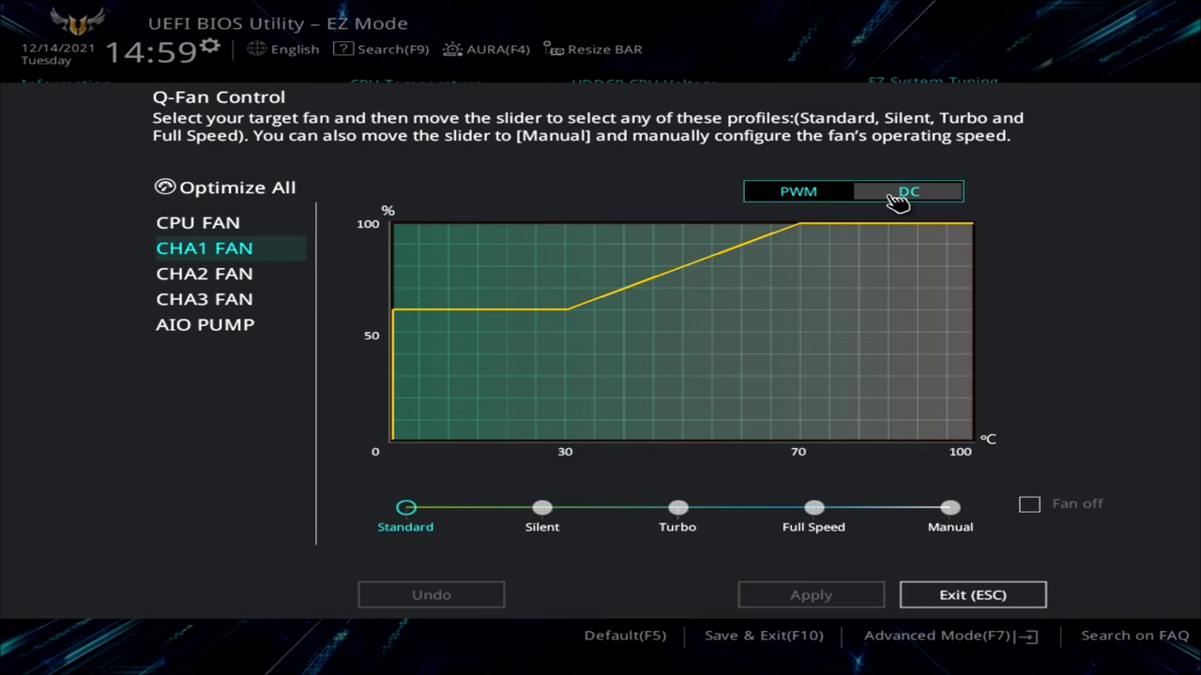
View the CHA2 and CHA3 fan curves, ending on the AIO PUMP's flat 100% DC curve
click(238, 275)
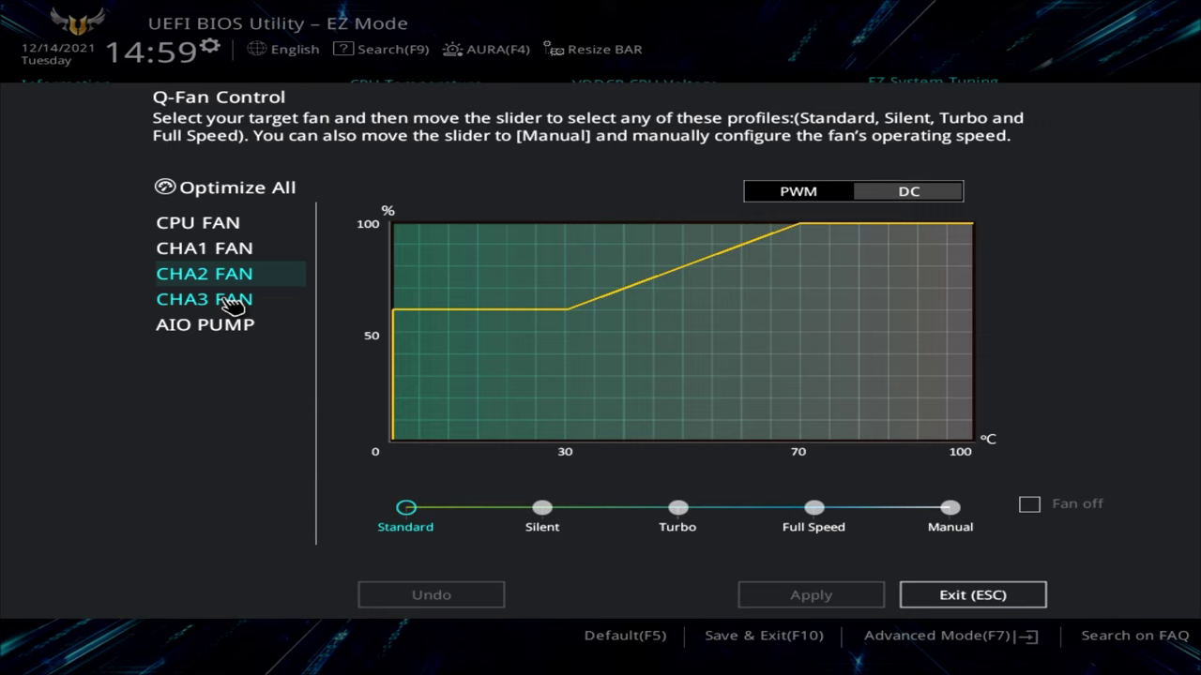
click(233, 305)
click(234, 327)
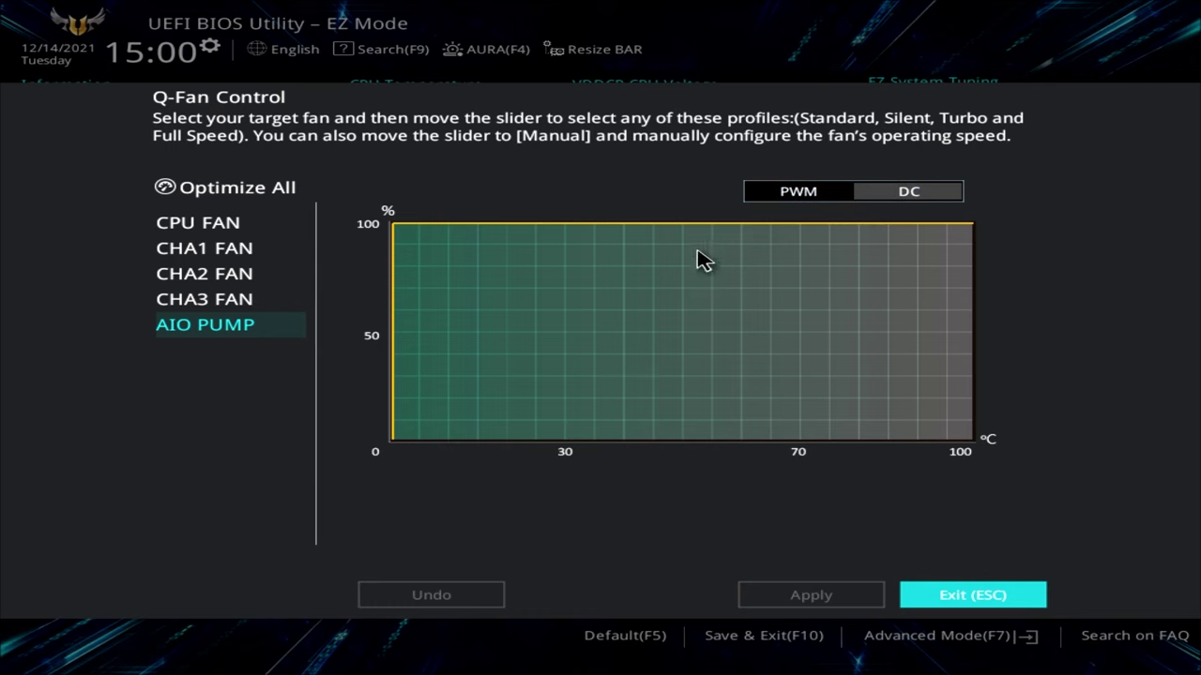
Run Optimize All fan tuning, dropping the CPU minimum to 15% and chassis fans to 27–30%
click(208, 193)
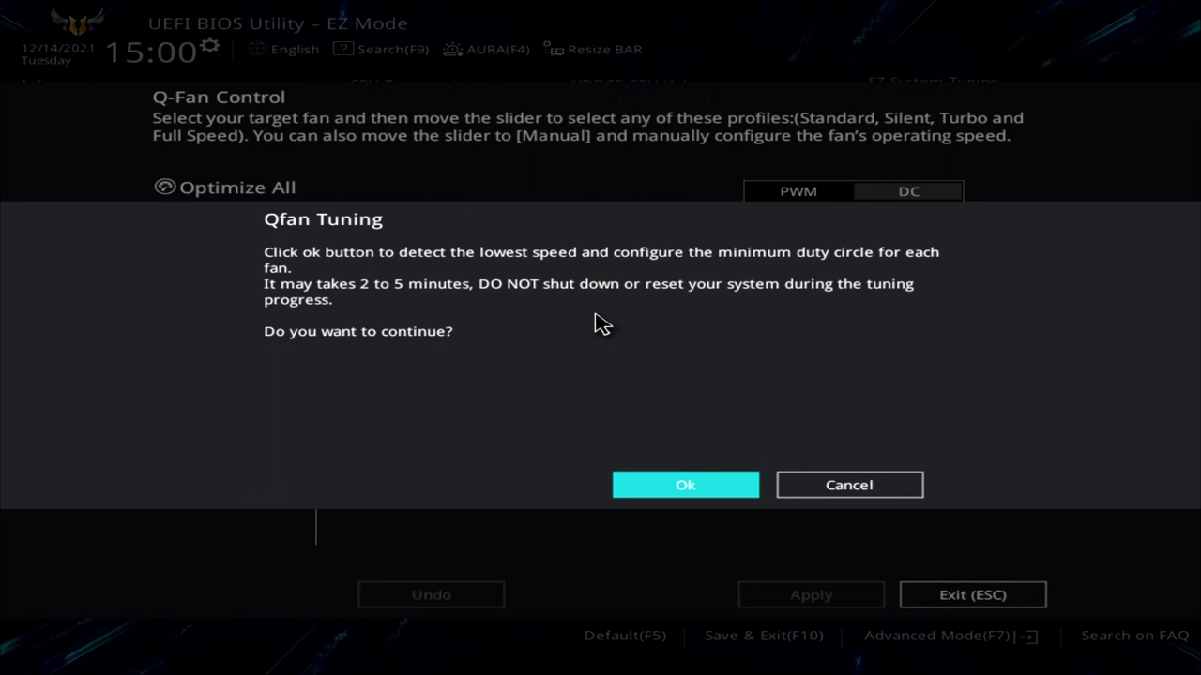
click(686, 484)
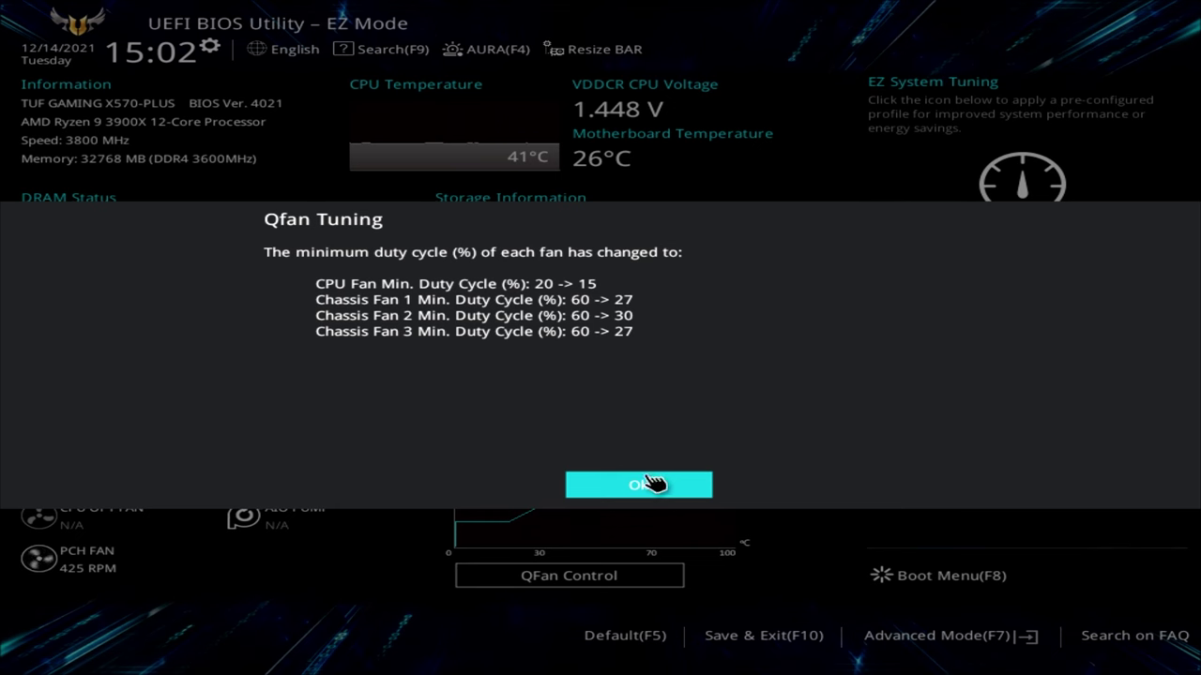
Dismiss the tuning results and try reshaping the CPU FAN curve points
click(639, 485)
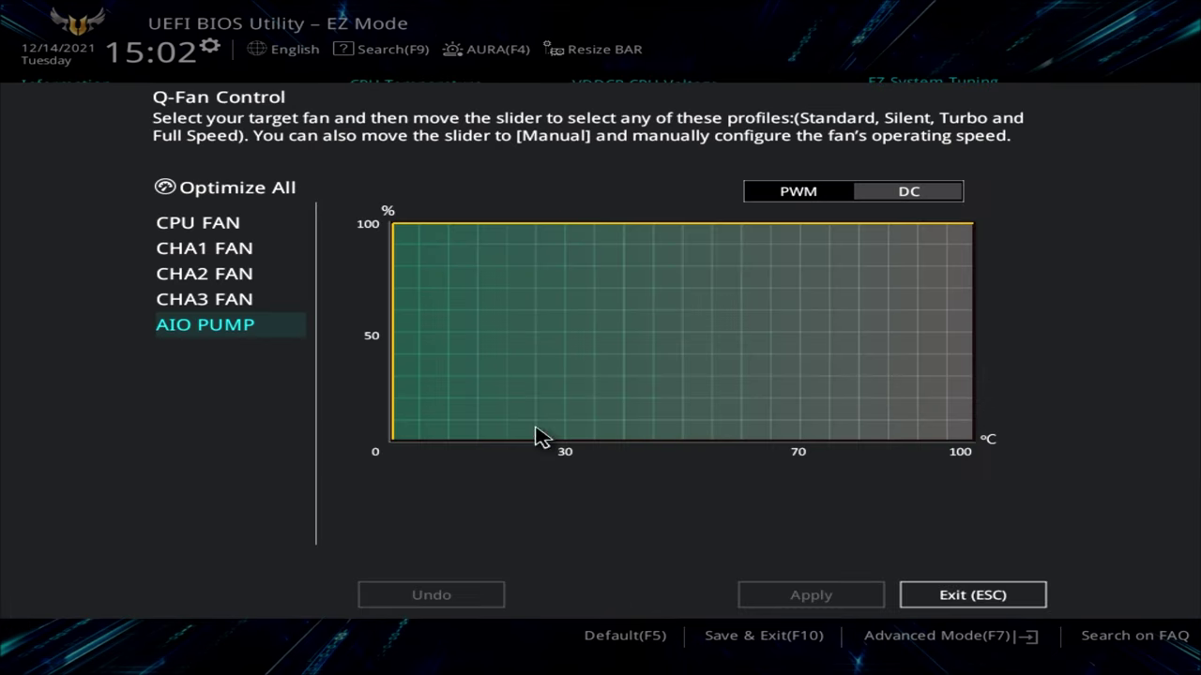
click(217, 234)
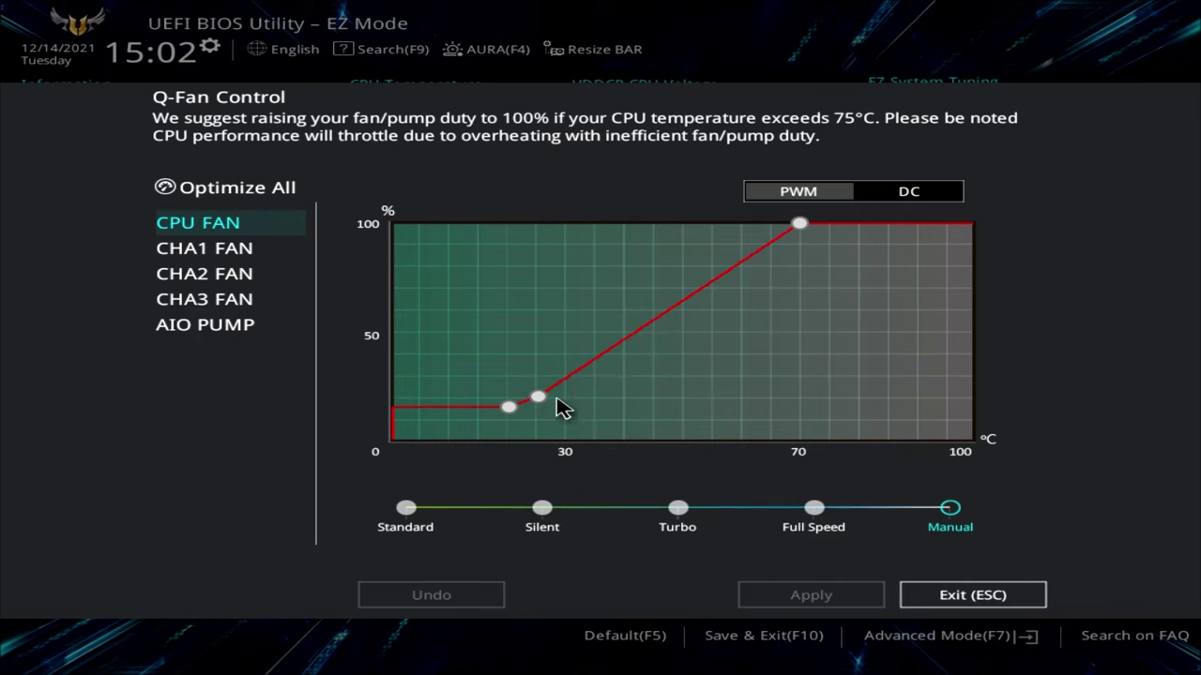
mouse_move(546, 402)
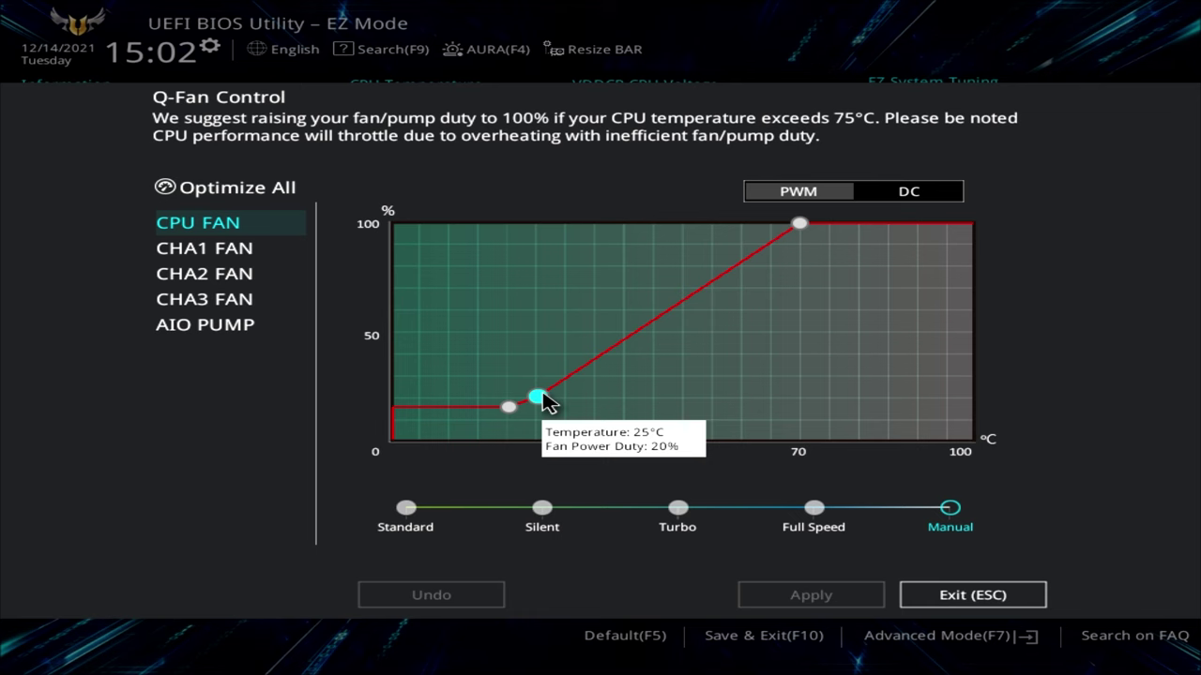
drag(546, 402, 724, 337)
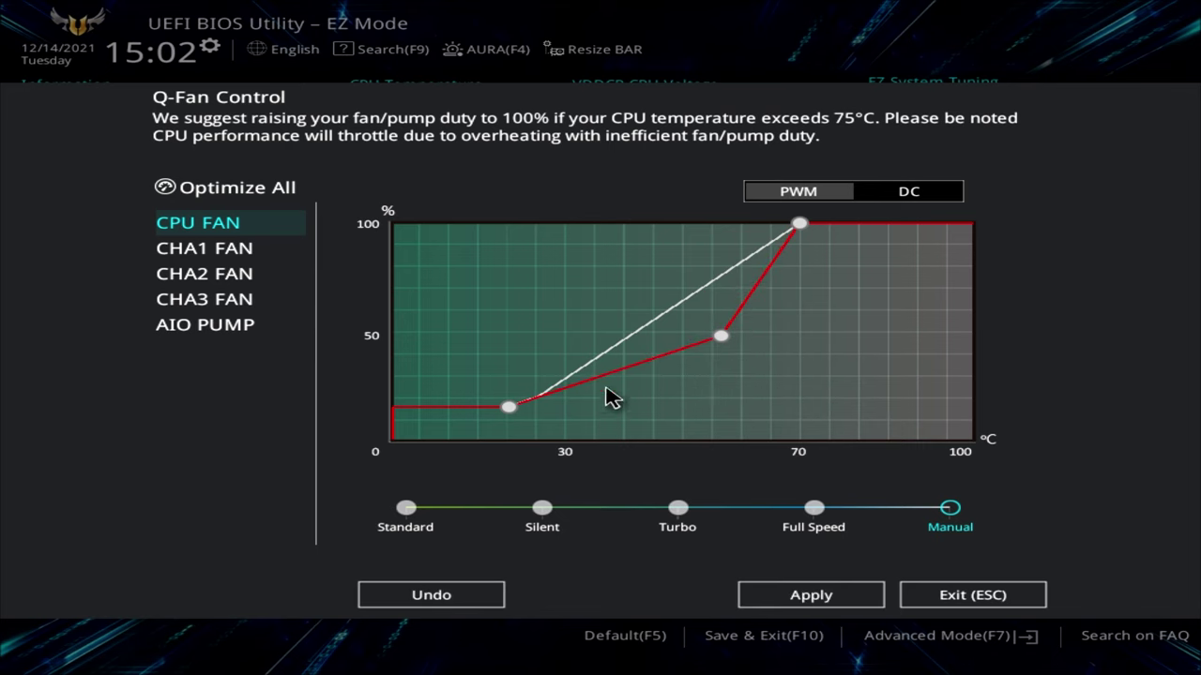
drag(508, 406, 527, 356)
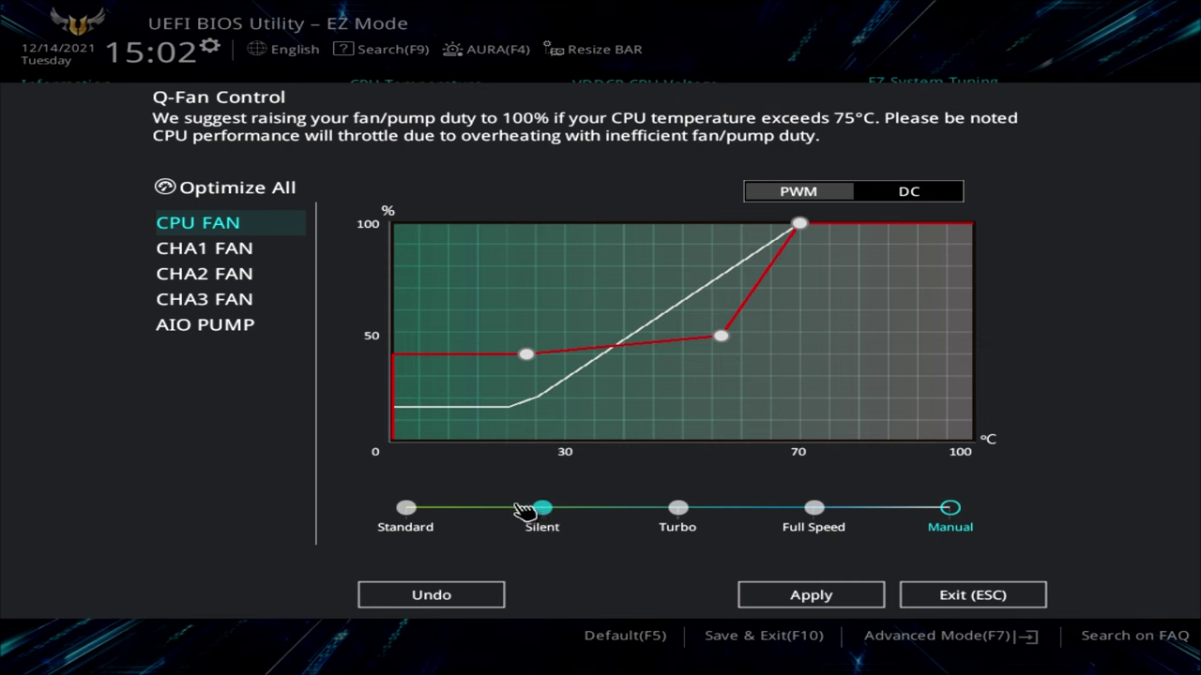
Preview Silent, then apply a Manual CPU fan curve with its middle point near 55°C/50%
click(546, 511)
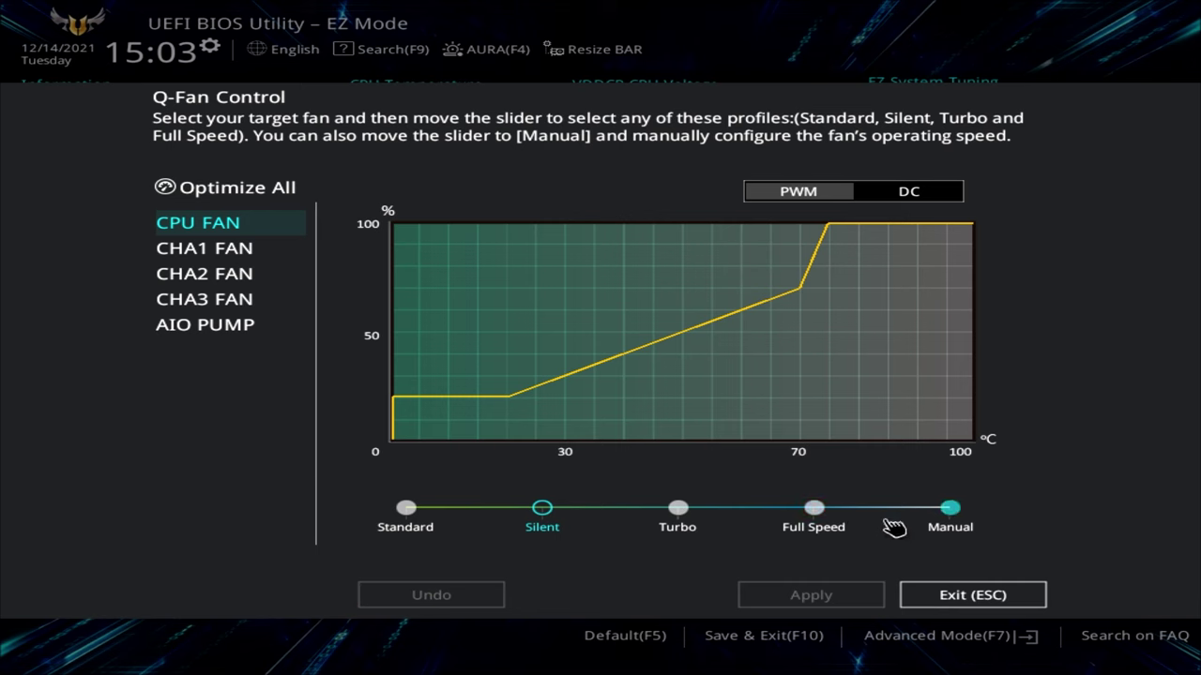
click(950, 512)
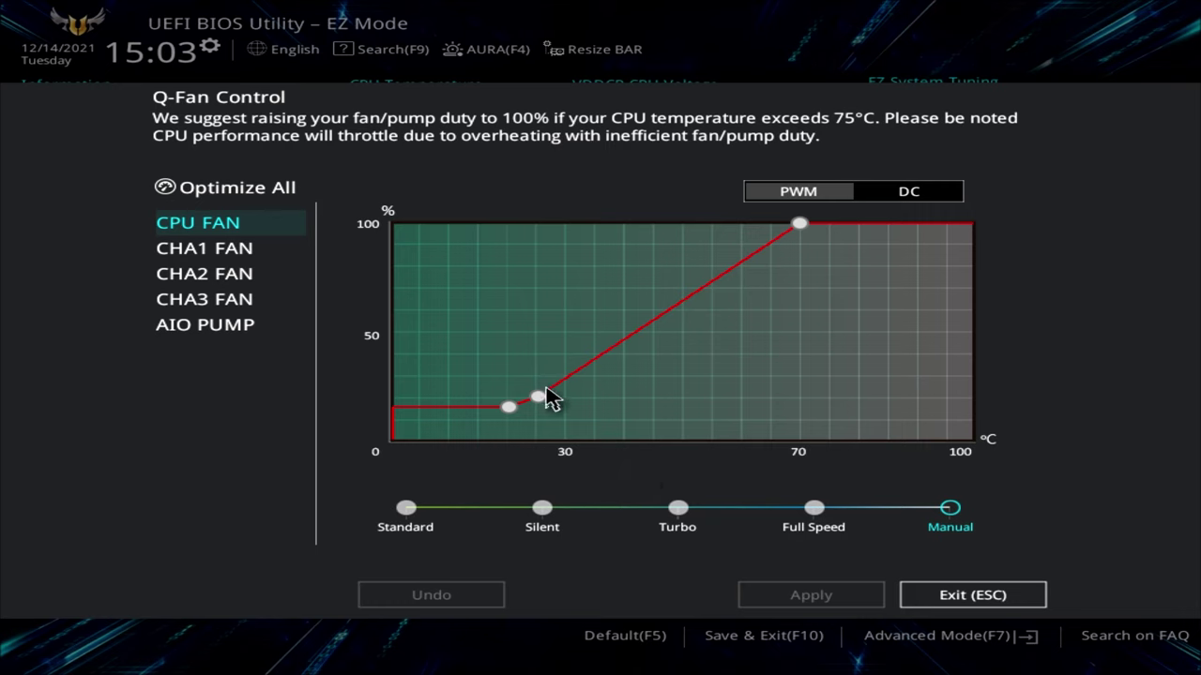
drag(546, 397, 715, 336)
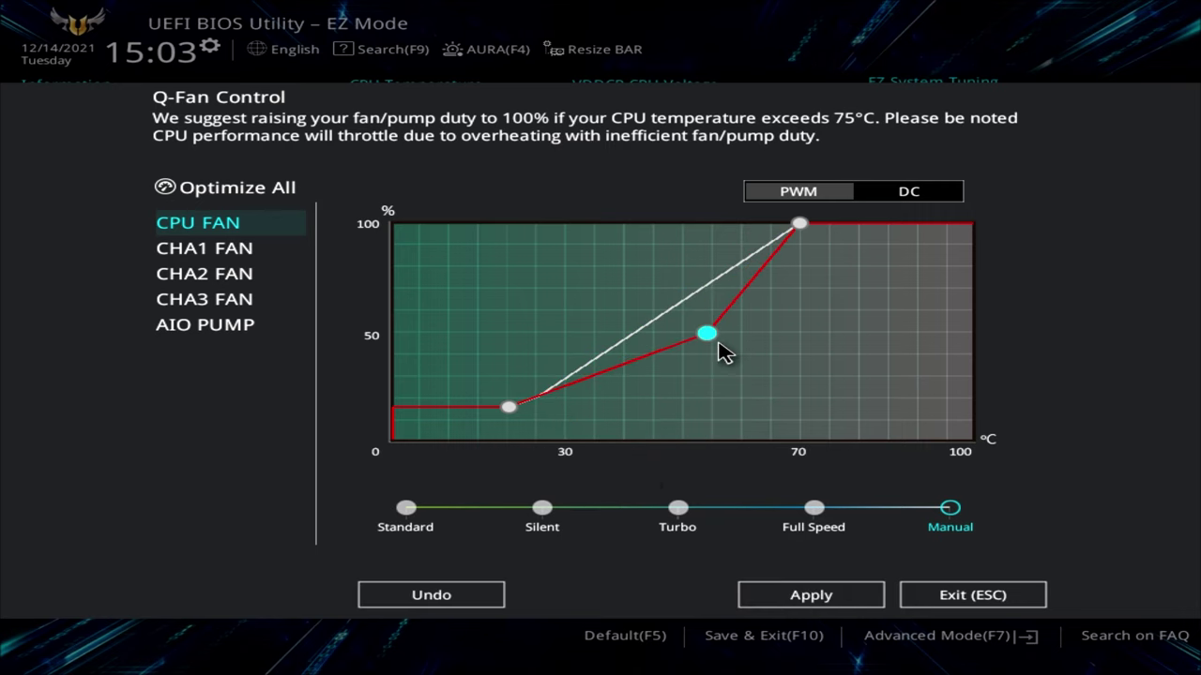
click(811, 597)
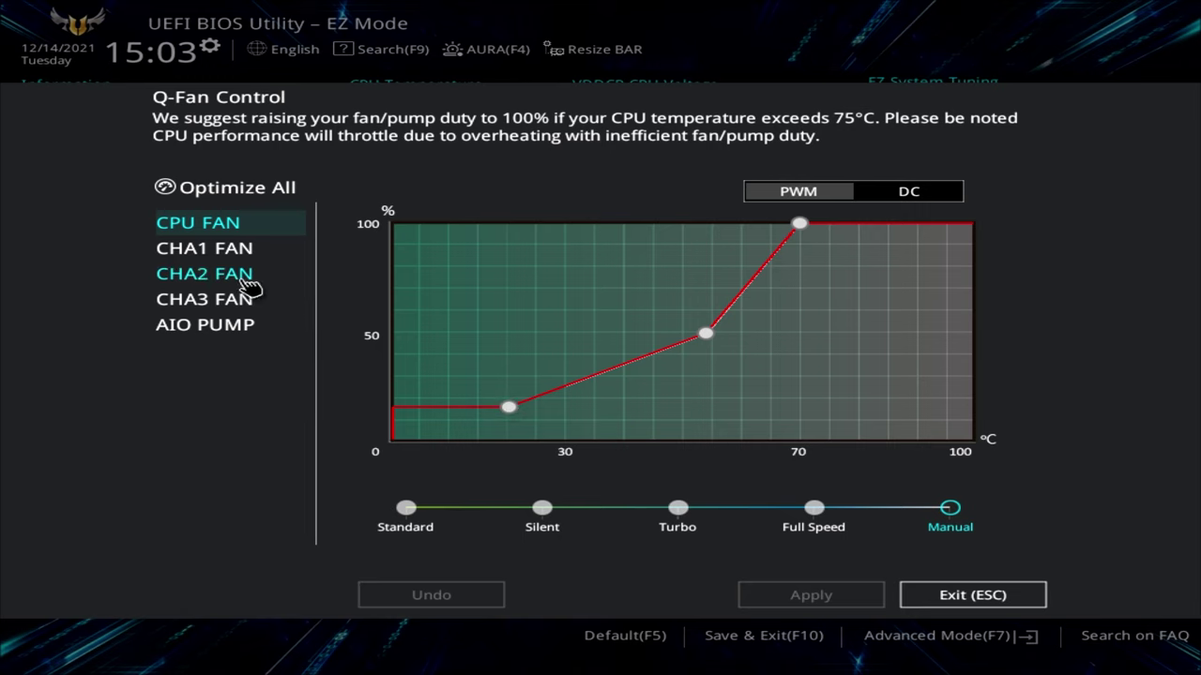
Flip through the CHA2, CHA3 and CHA1 fan curves, settling on CHA2
click(188, 274)
click(208, 313)
click(205, 276)
click(212, 255)
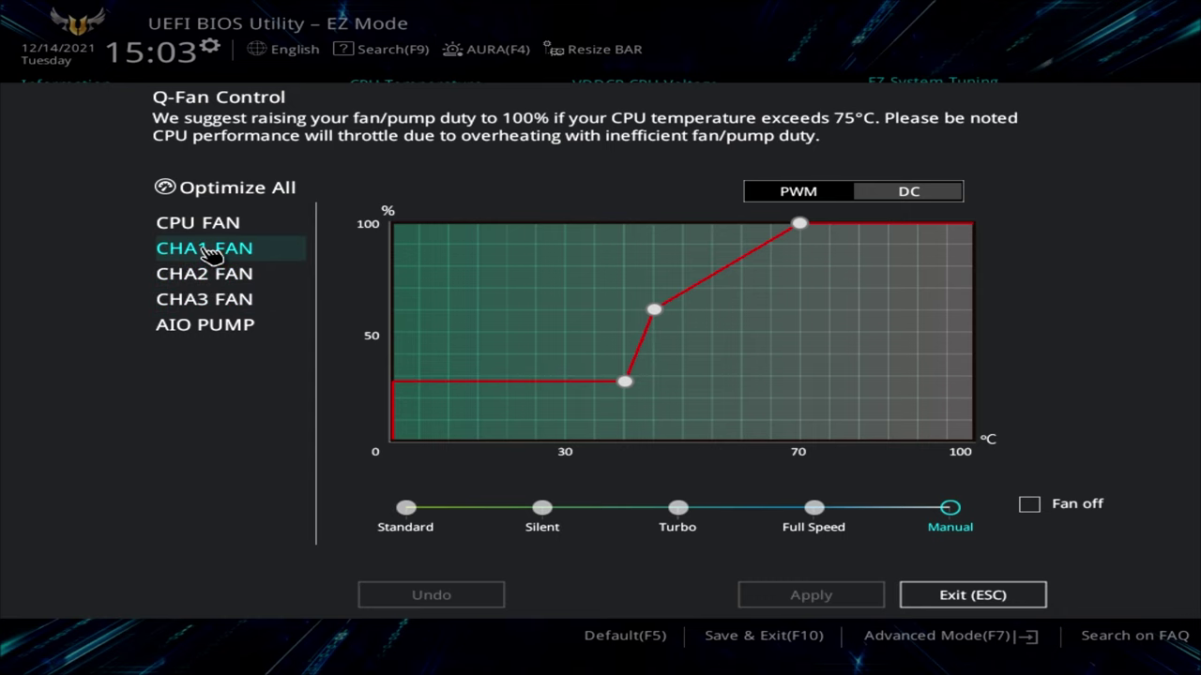
click(214, 279)
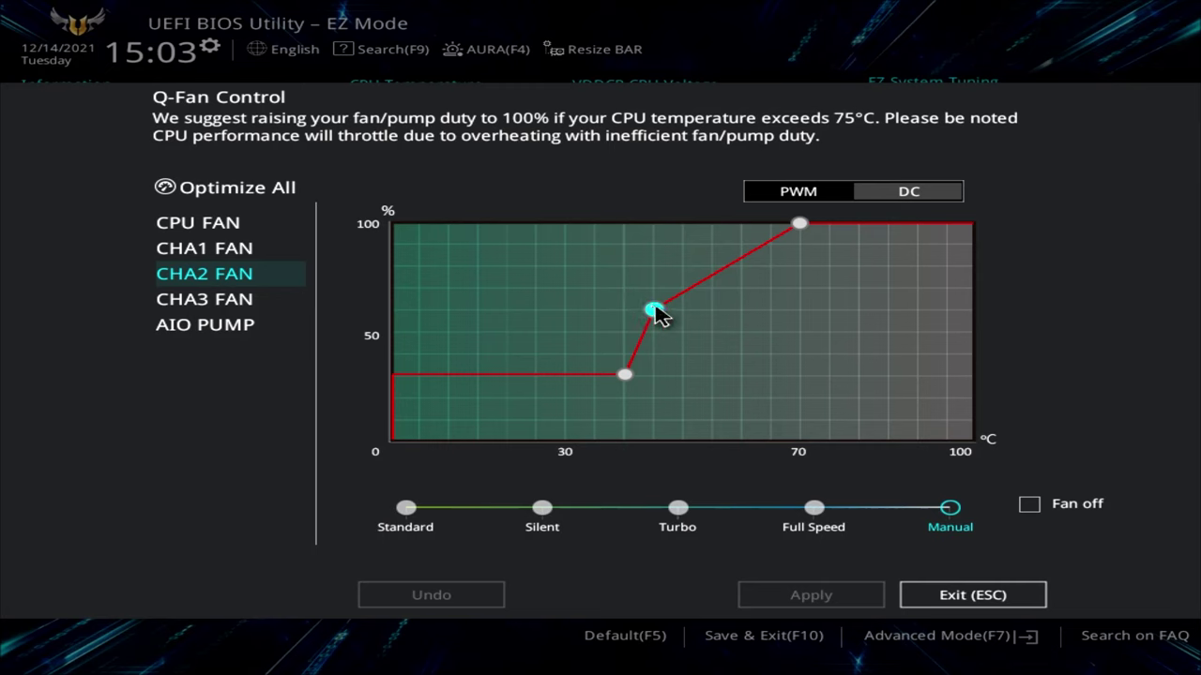
Move CHA2's middle curve point to about 57°C/50%, apply it, and return to EZ Mode
drag(656, 313, 730, 334)
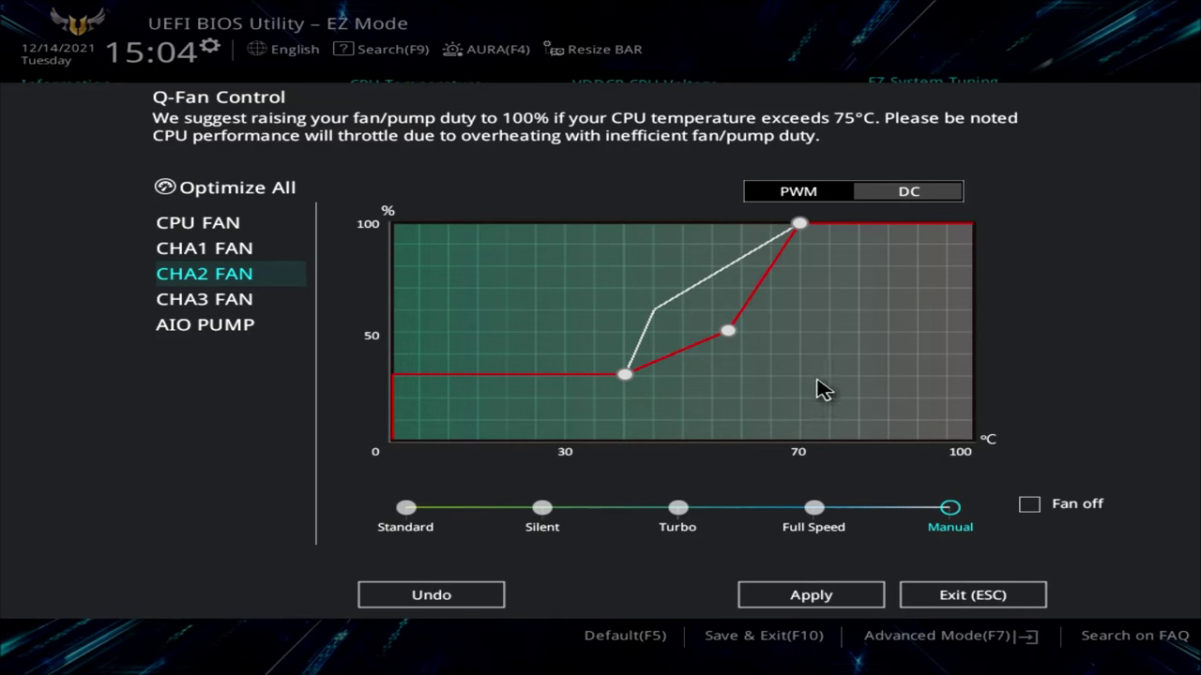
click(791, 606)
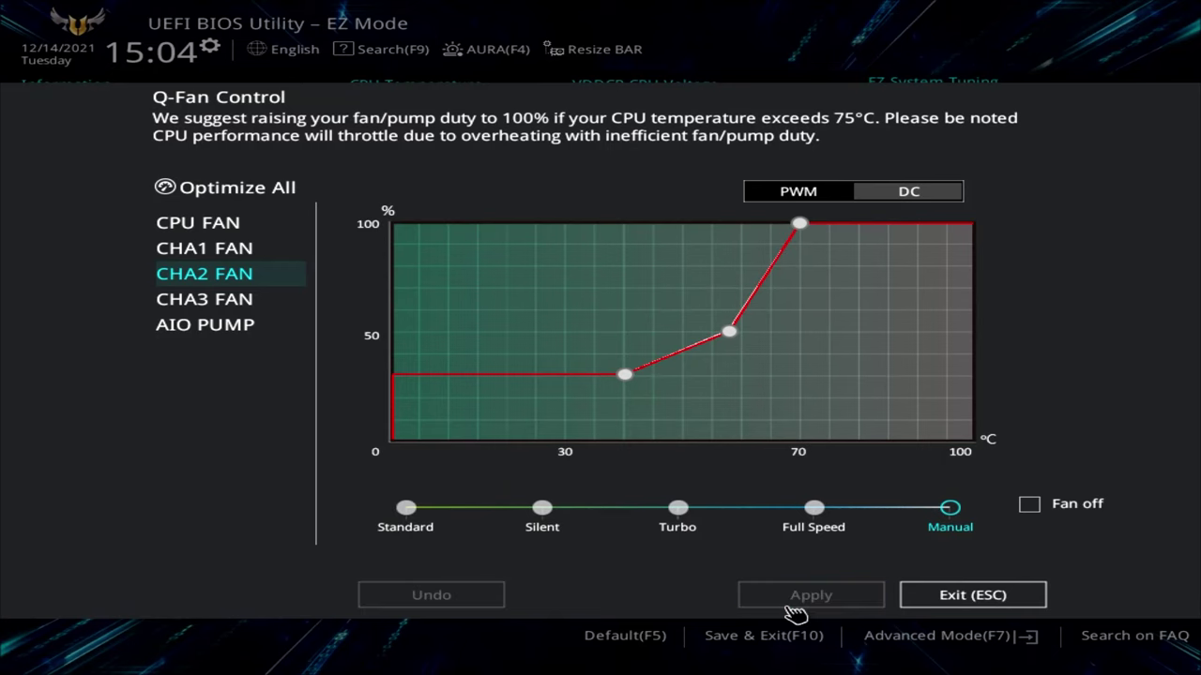
click(952, 597)
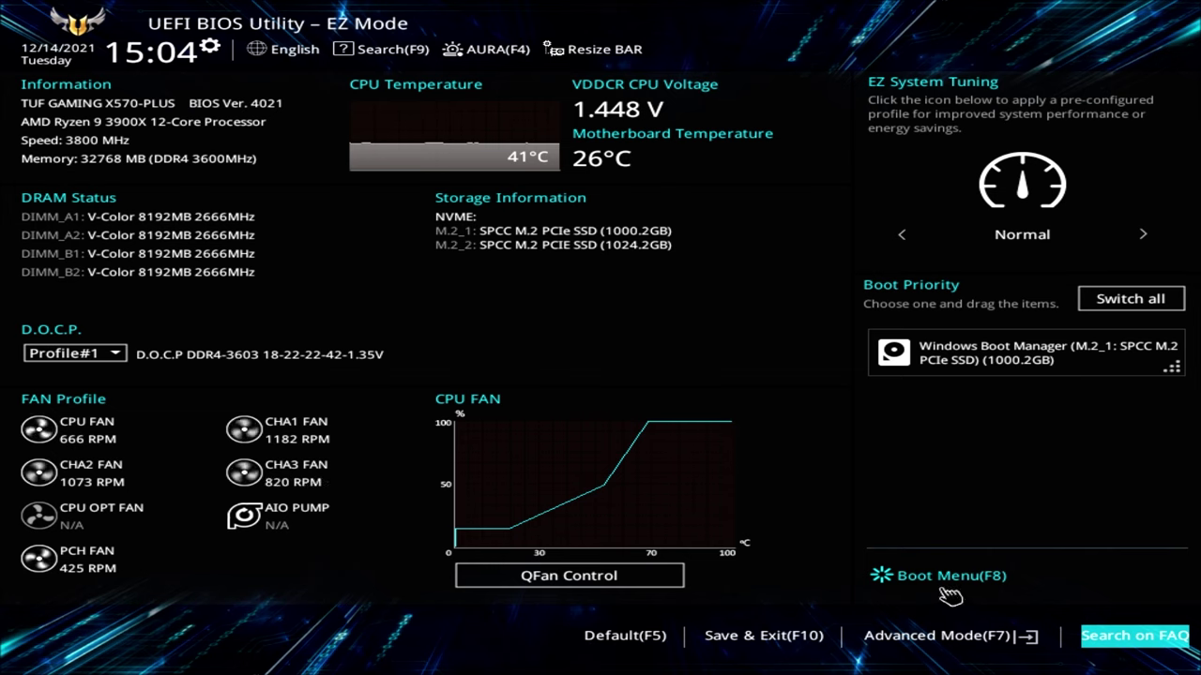
Save the fan changes with Save & Exit (F10) and restart
click(768, 639)
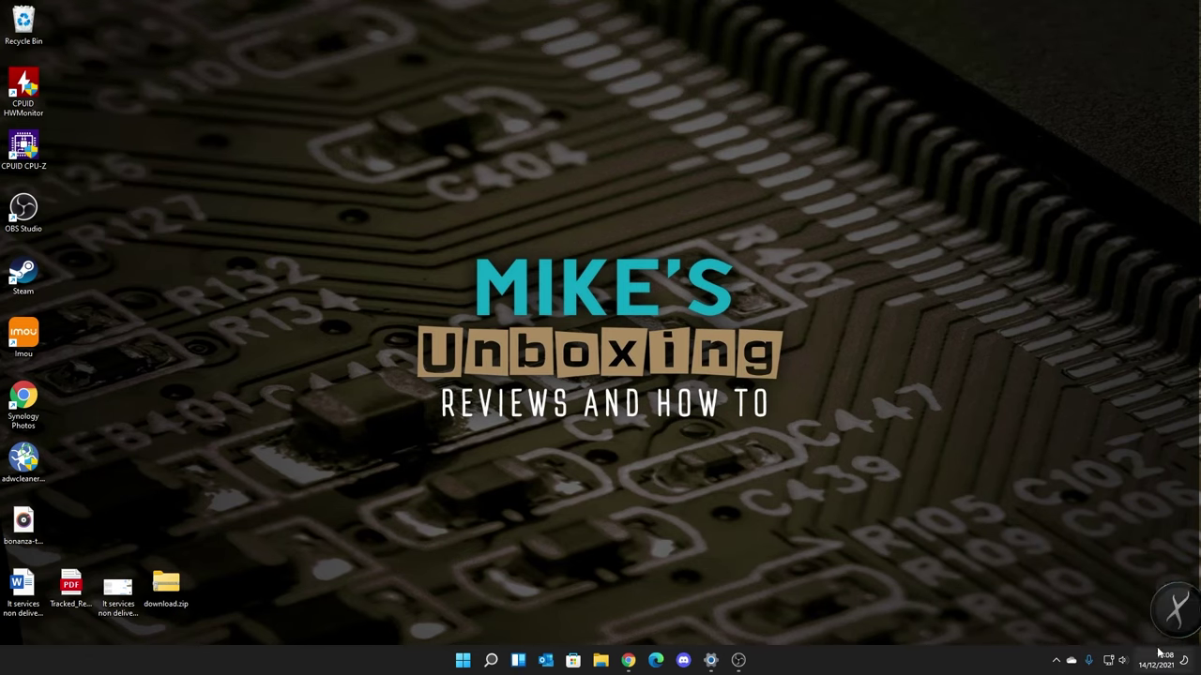
Show the hidden tray icons and restore Chrome with the TUF GAMING X570-PLUS product page
drag(1159, 608, 1108, 451)
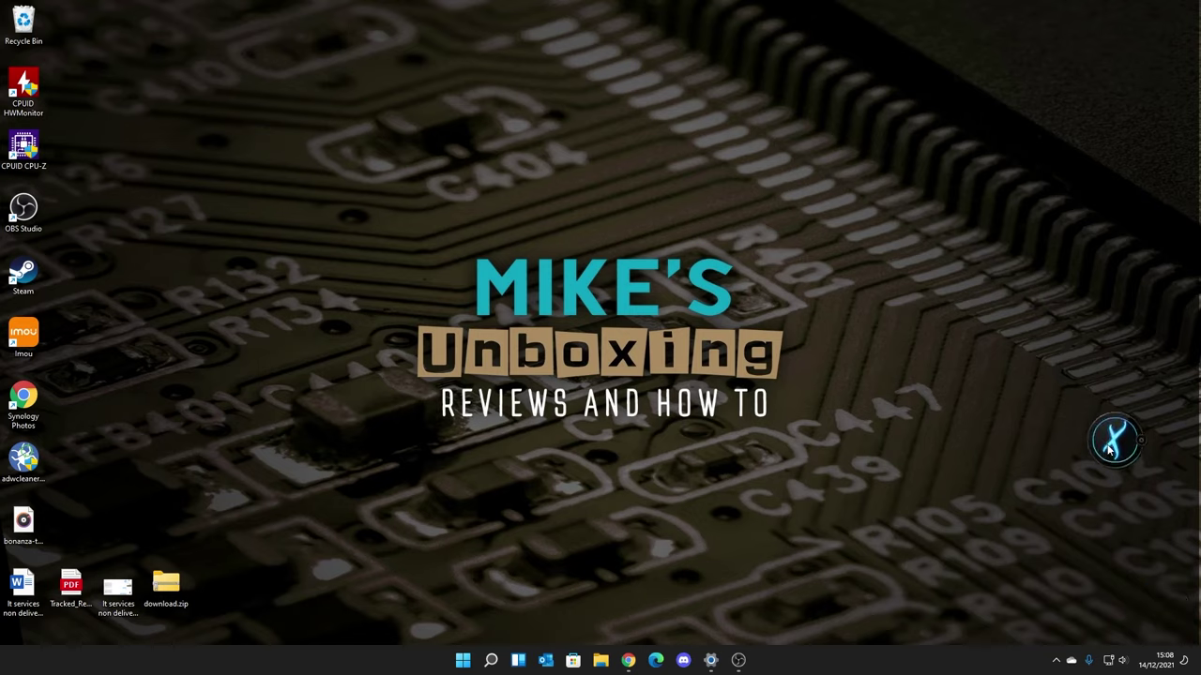
click(1055, 660)
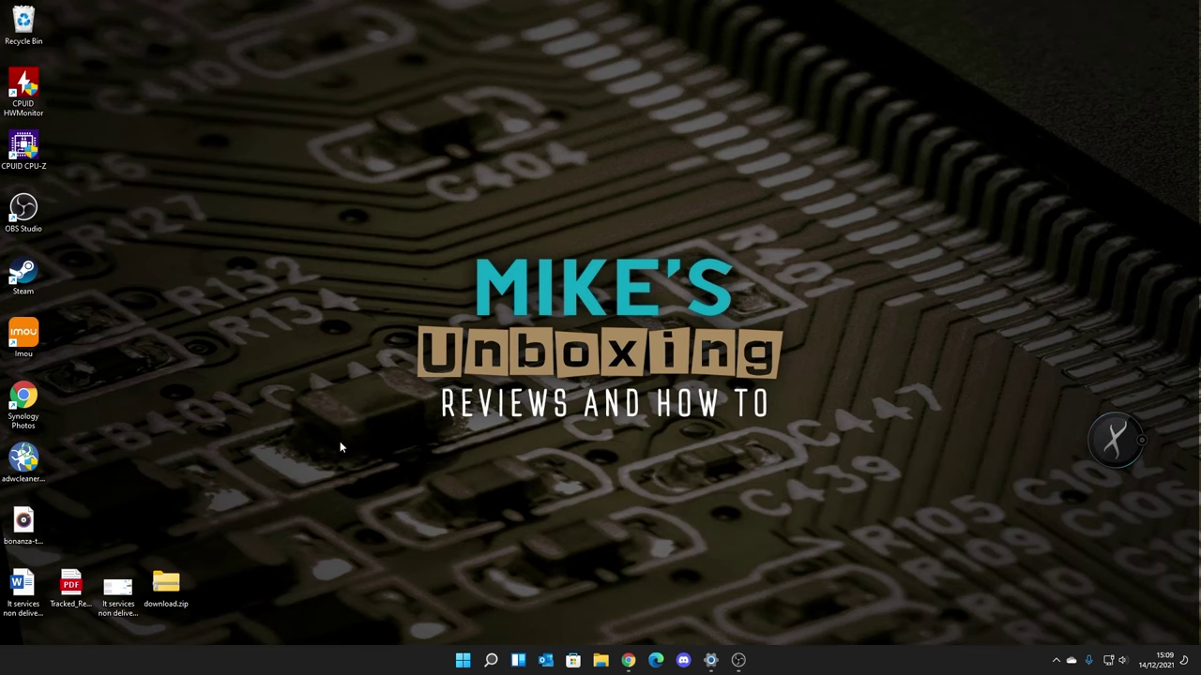
click(628, 661)
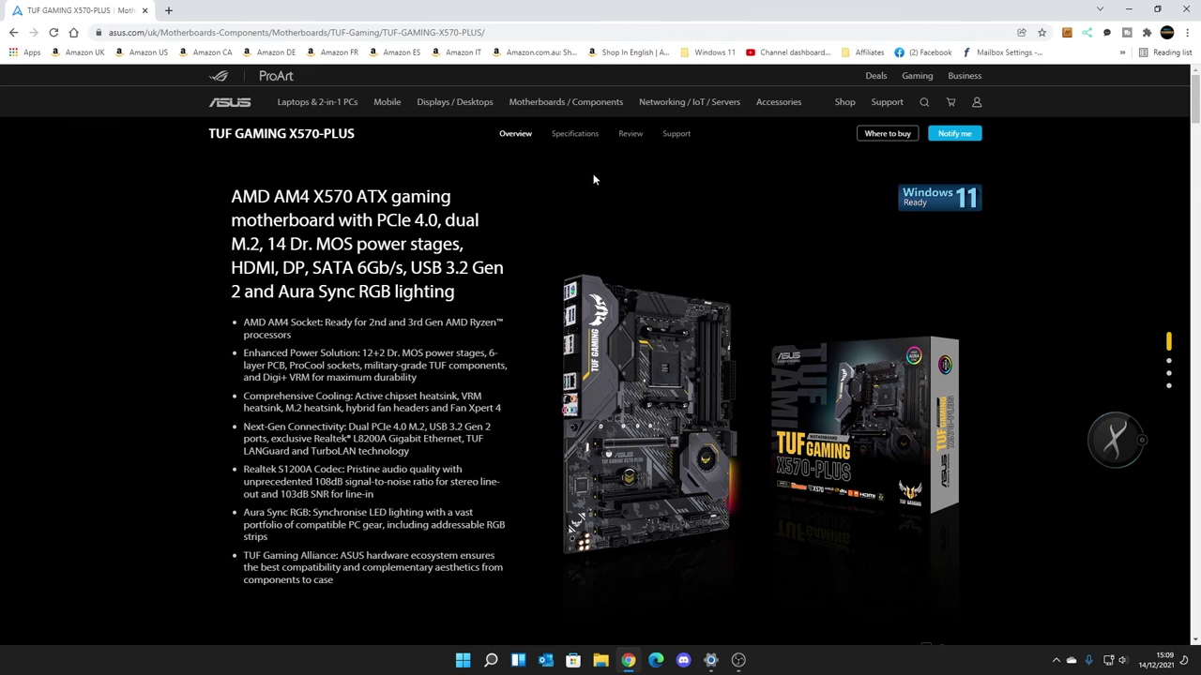
Open the board's Support > Driver & Tools page filtered to Windows 11 64-bit
click(676, 134)
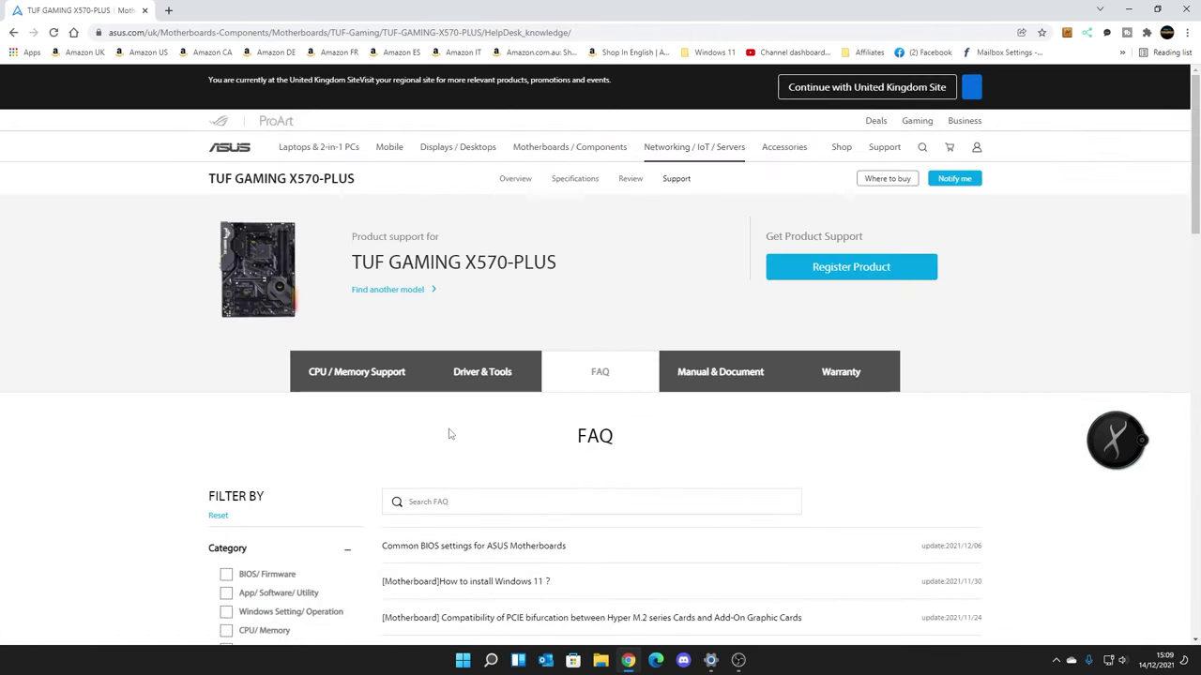
click(472, 375)
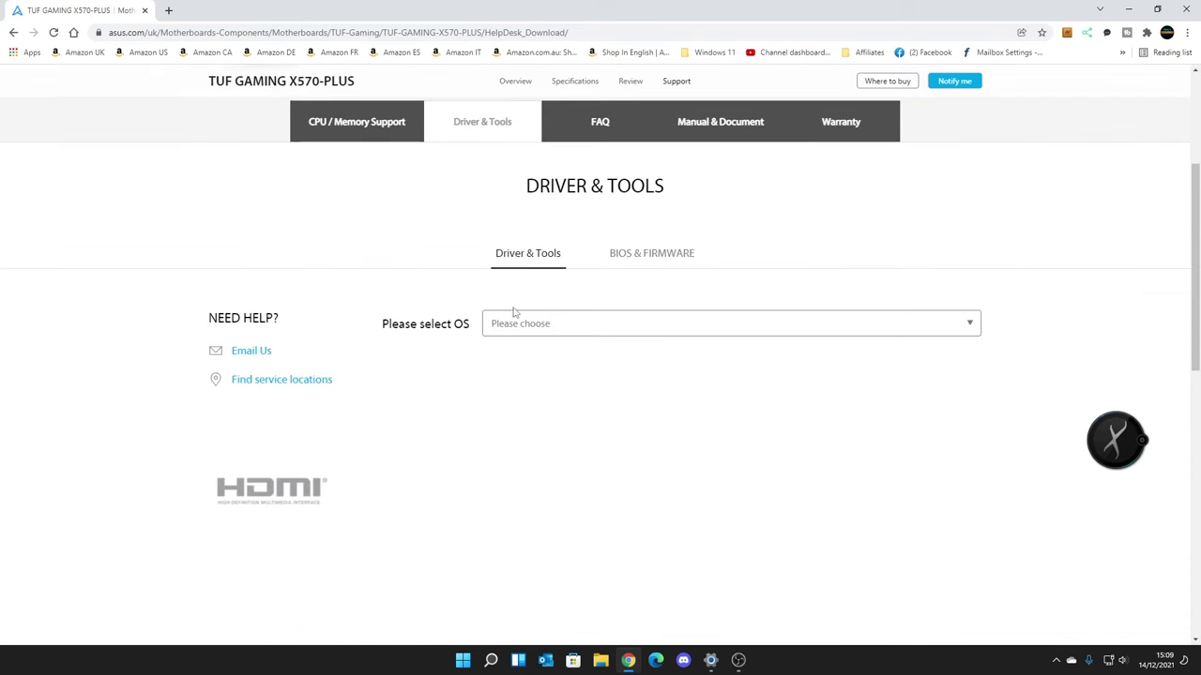
click(518, 323)
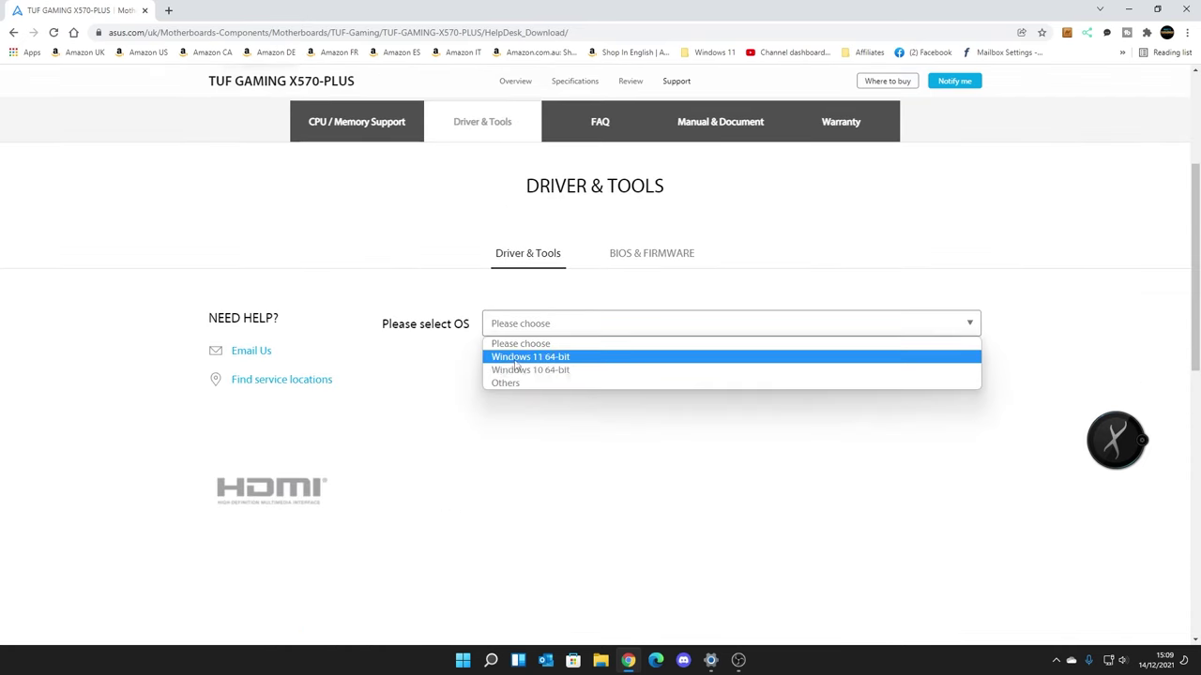
click(517, 357)
Scroll to Software and Utility, show all downloads to find AI Suite 3, then close Chrome
scroll(525, 396, down, 2)
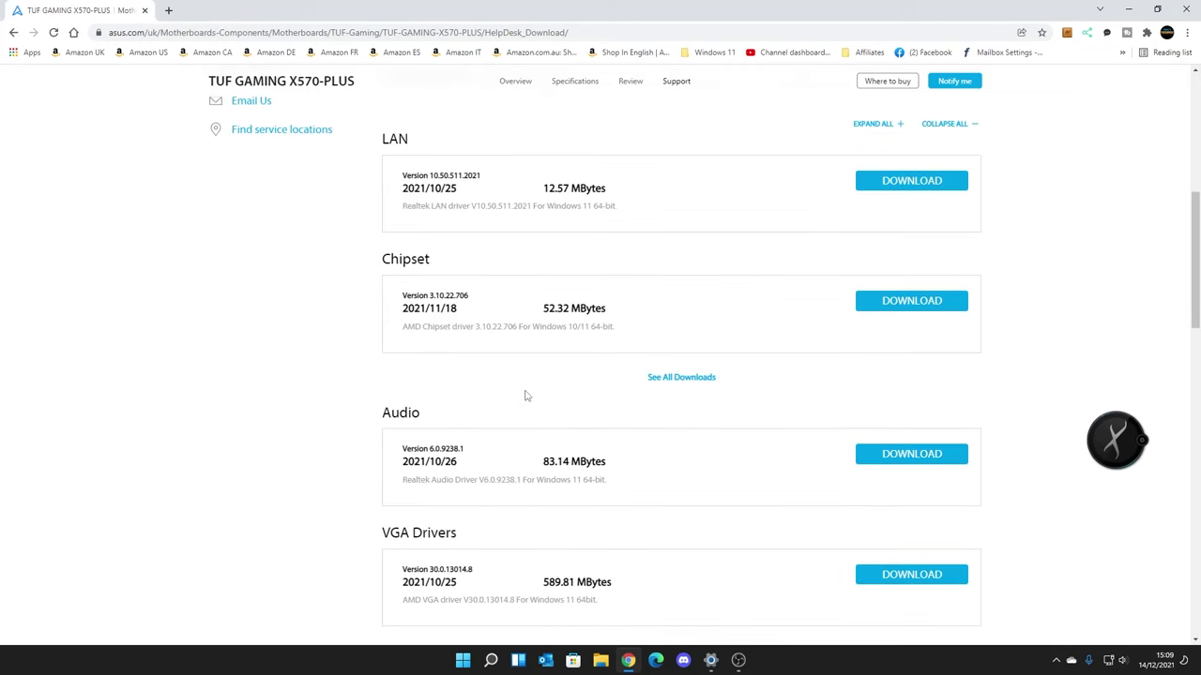
scroll(525, 396, down, 4)
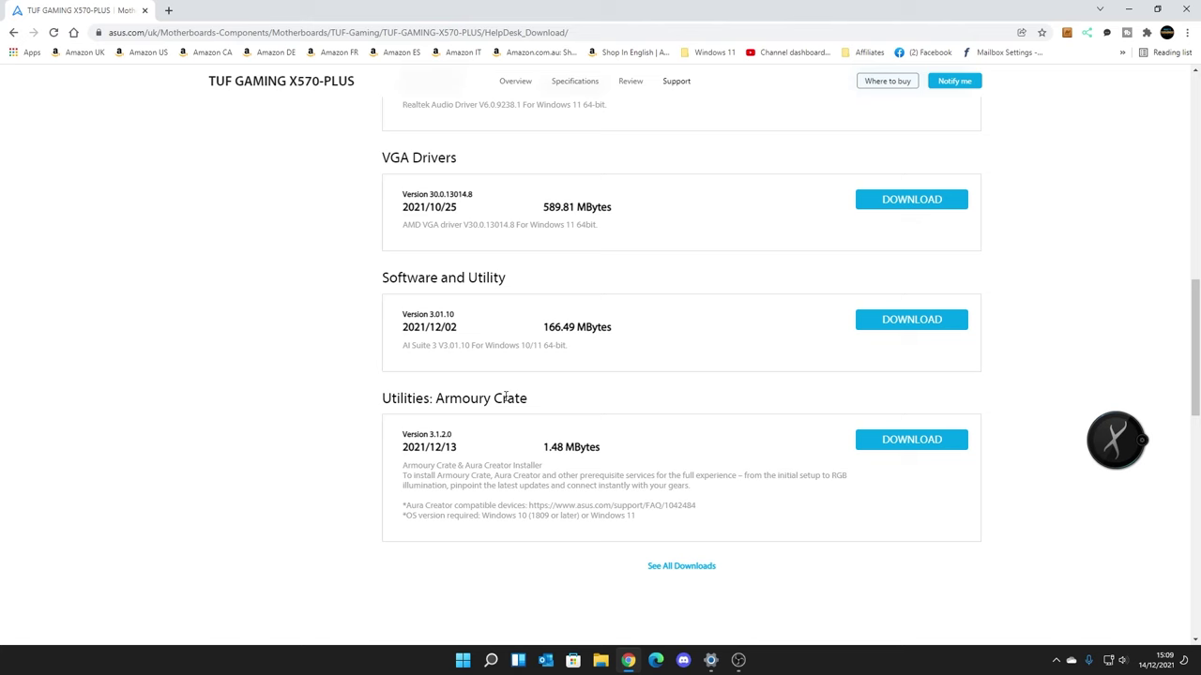
click(660, 567)
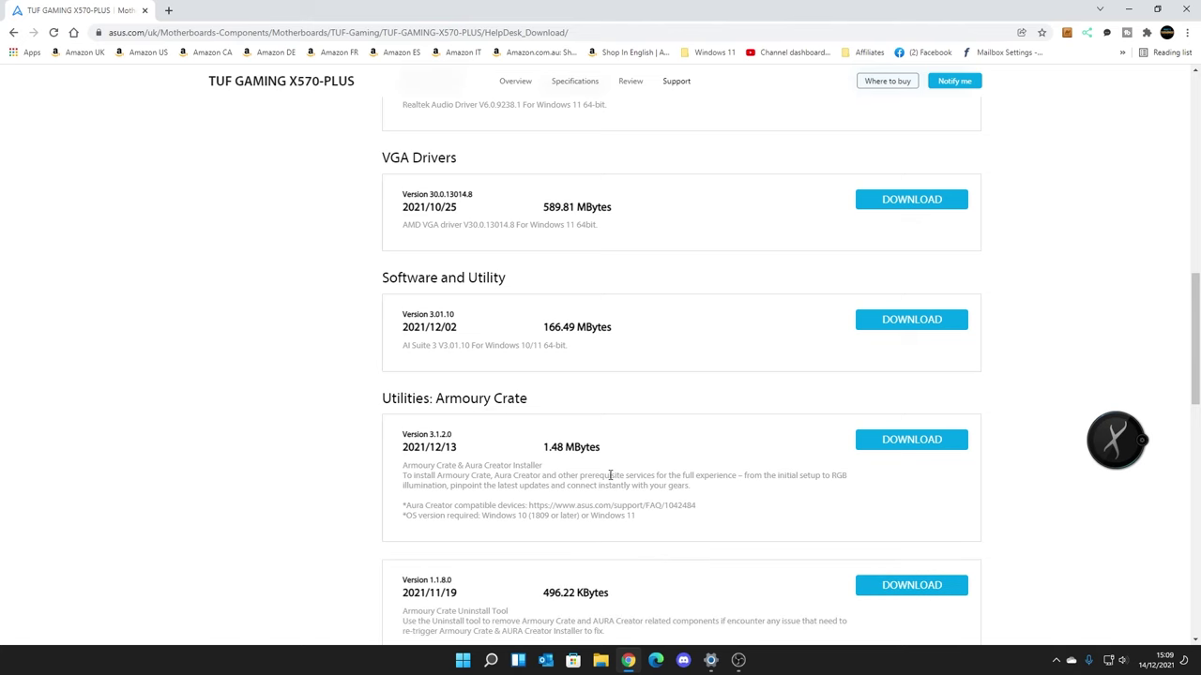
scroll(609, 476, down, 3)
scroll(582, 422, up, 3)
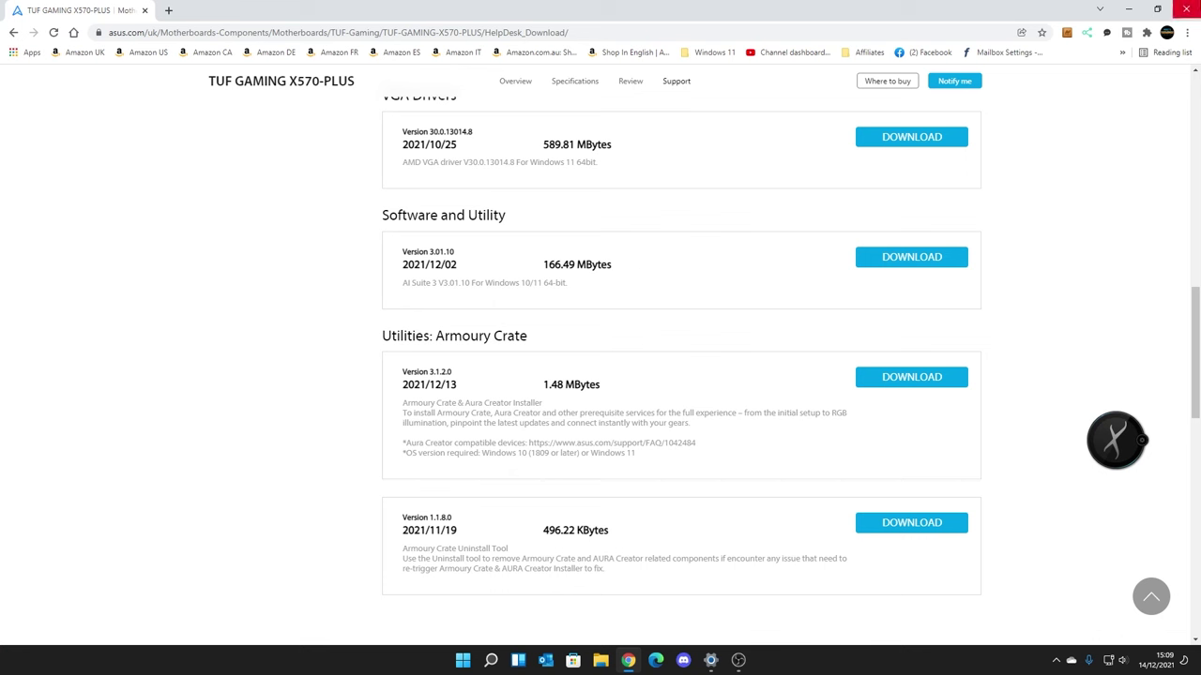
click(1187, 9)
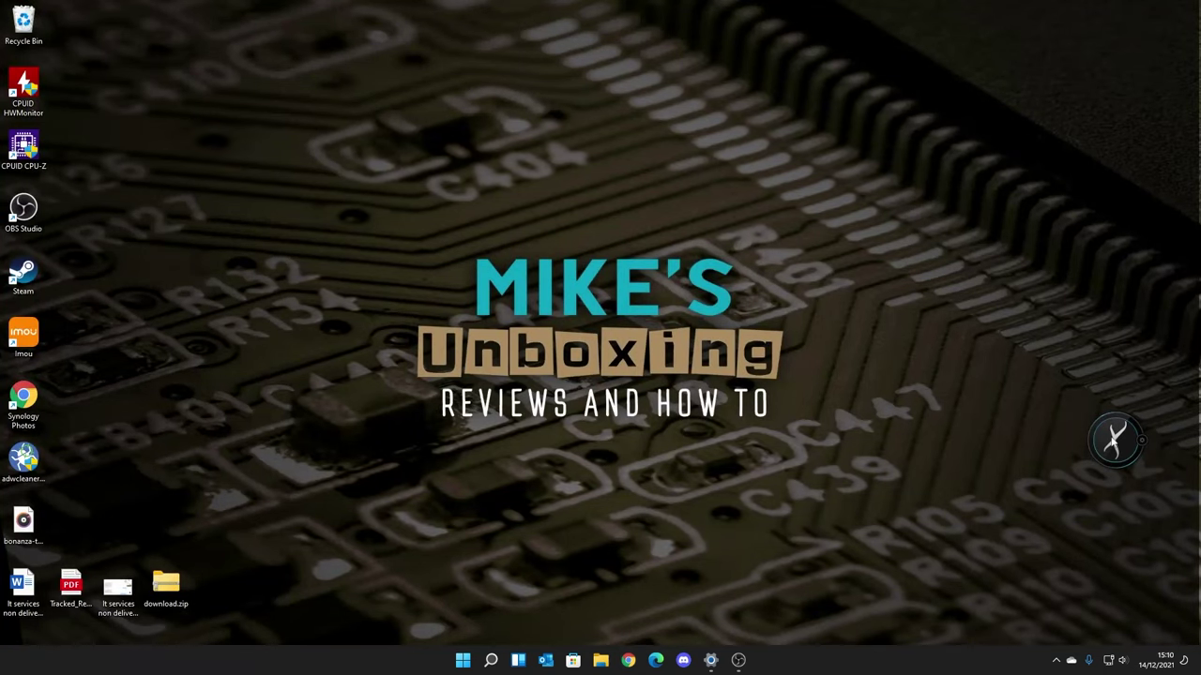
Launch AI Suite 3 from its desktop widget and open Fan Xpert 4
click(1142, 441)
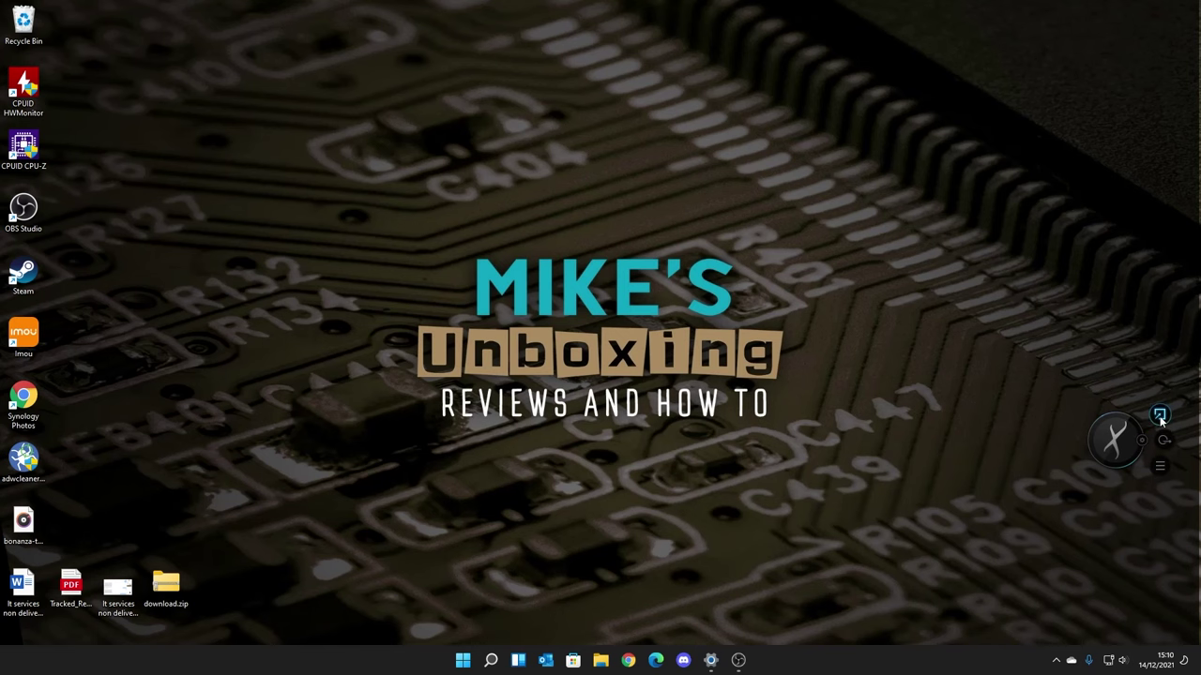
click(1159, 416)
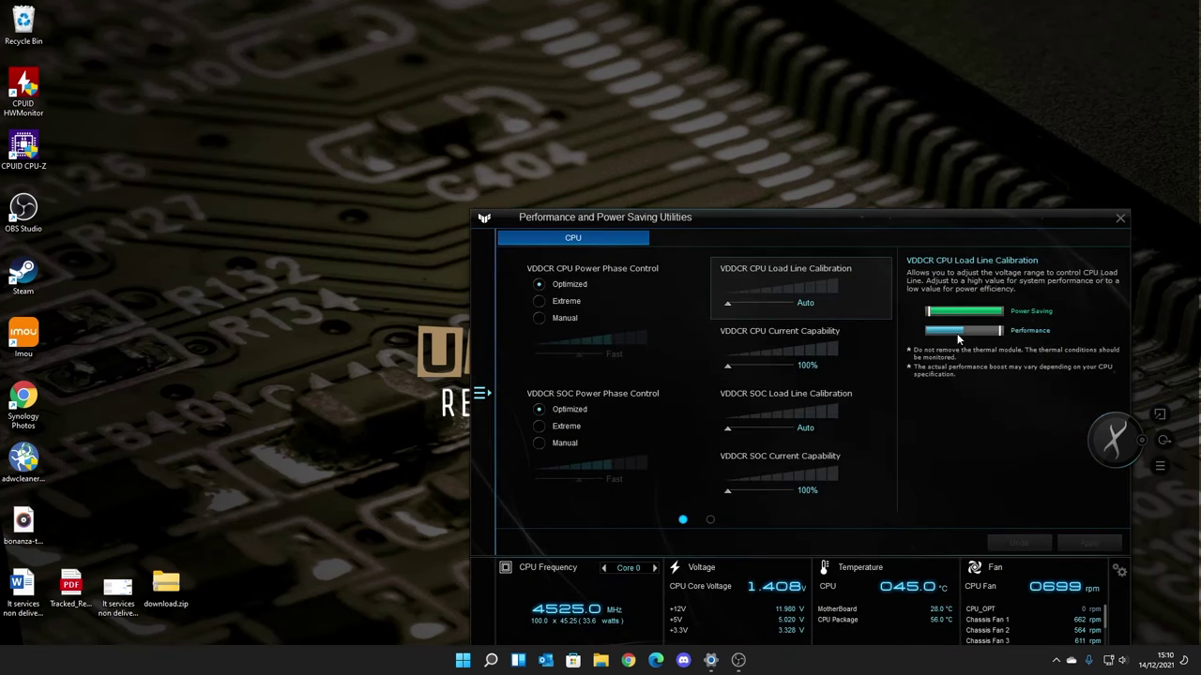
drag(838, 213, 839, 108)
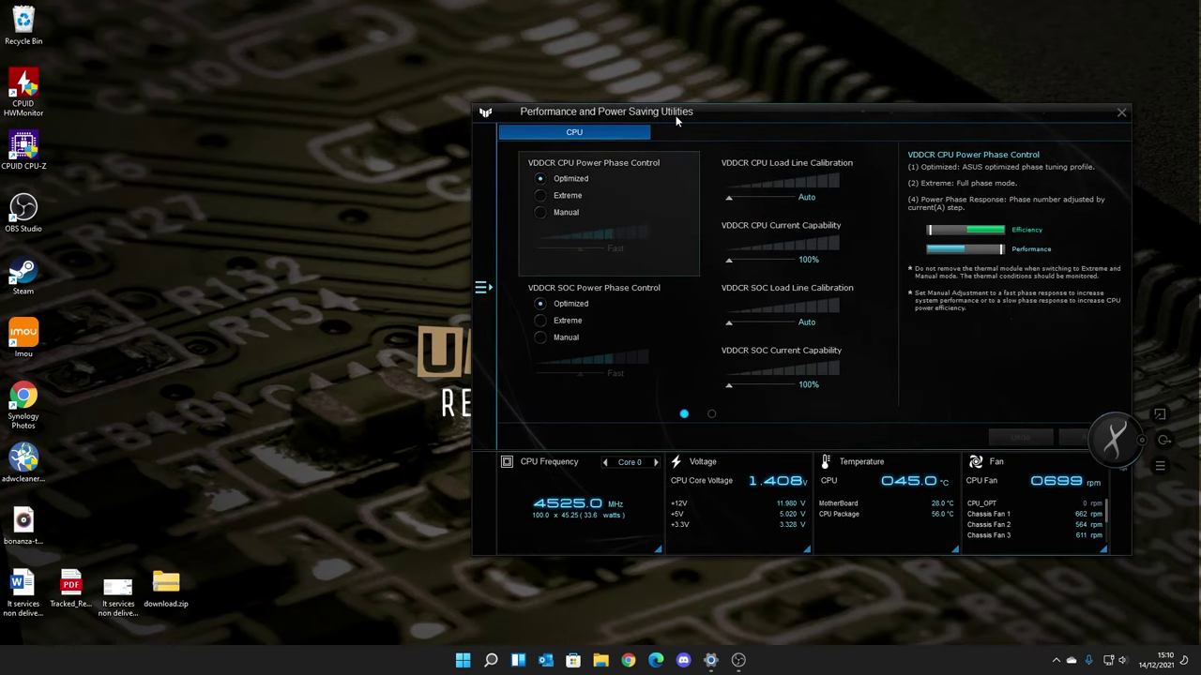
click(483, 289)
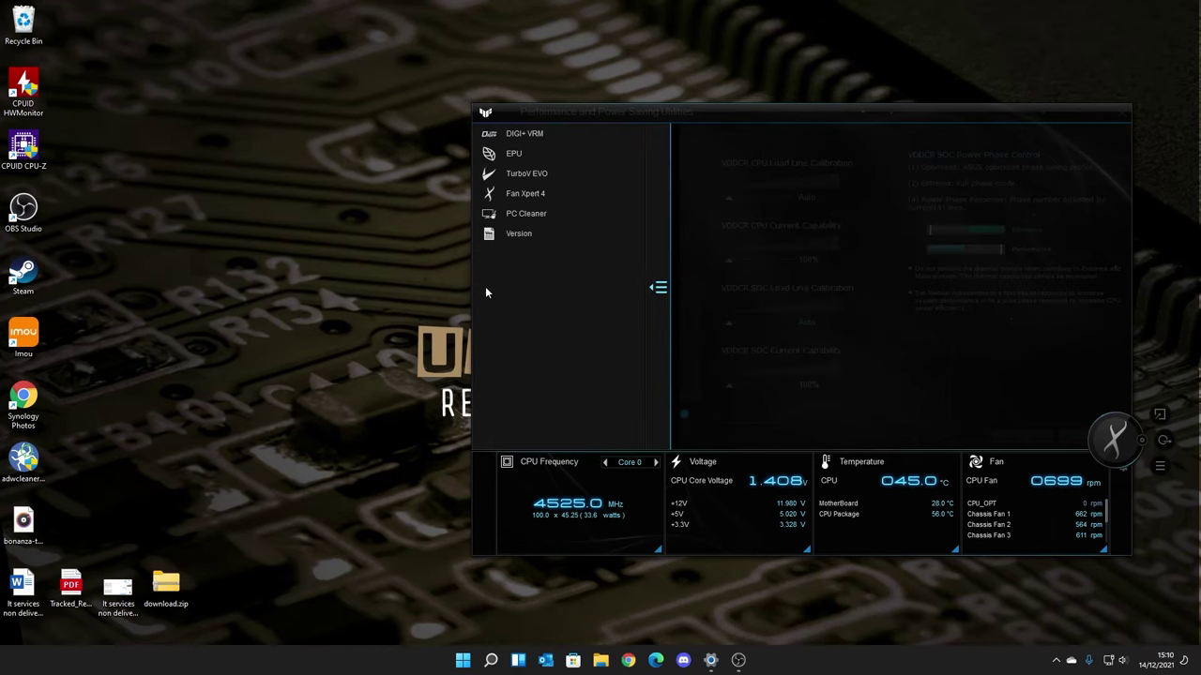
click(528, 194)
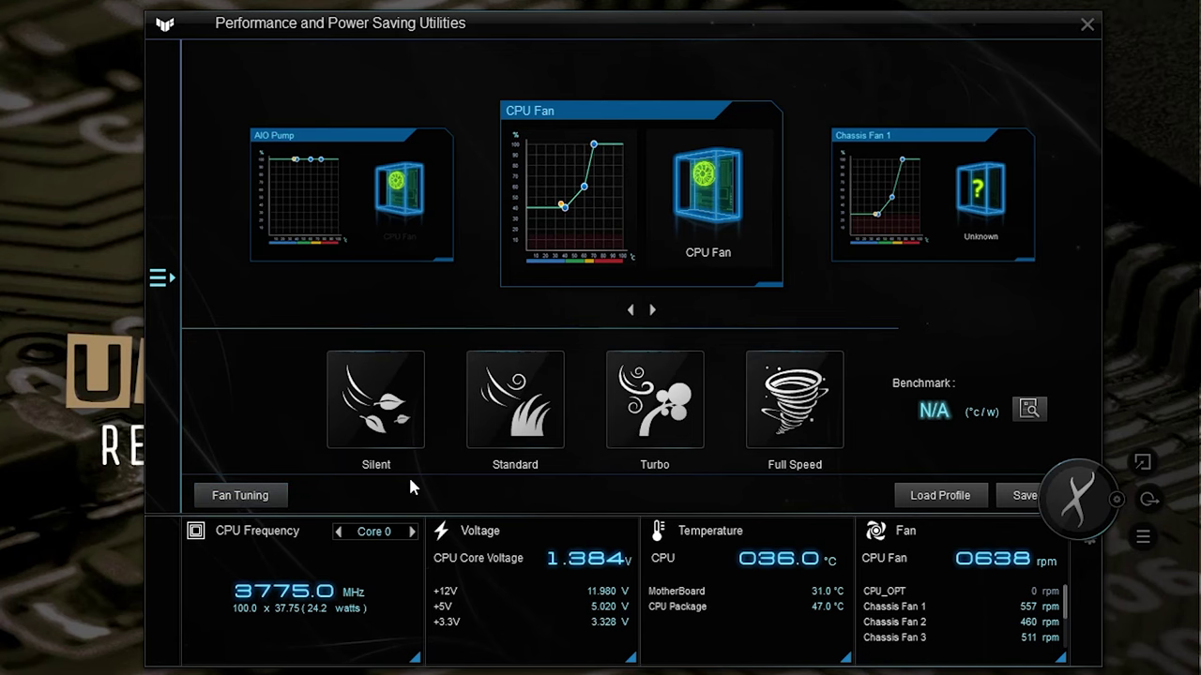
Open the CPU Fan's Smart Mode curve and read its points: 40%/40°C, 60%/60°C, 100%/70°C
click(585, 201)
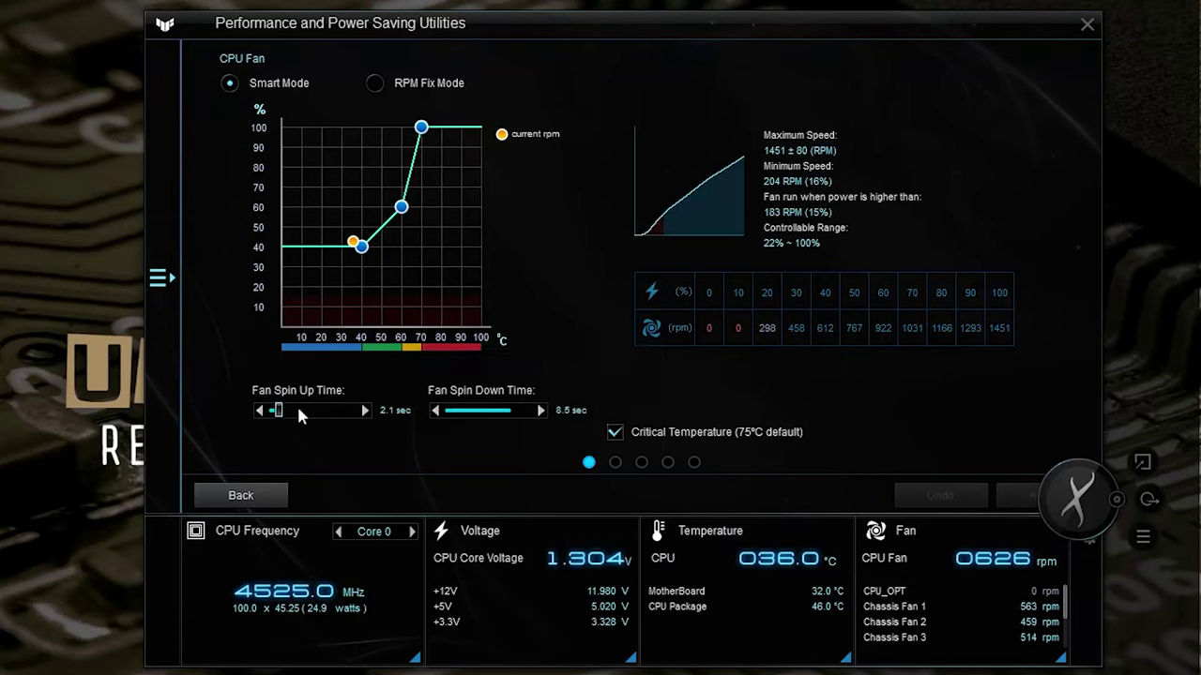
mouse_move(293, 415)
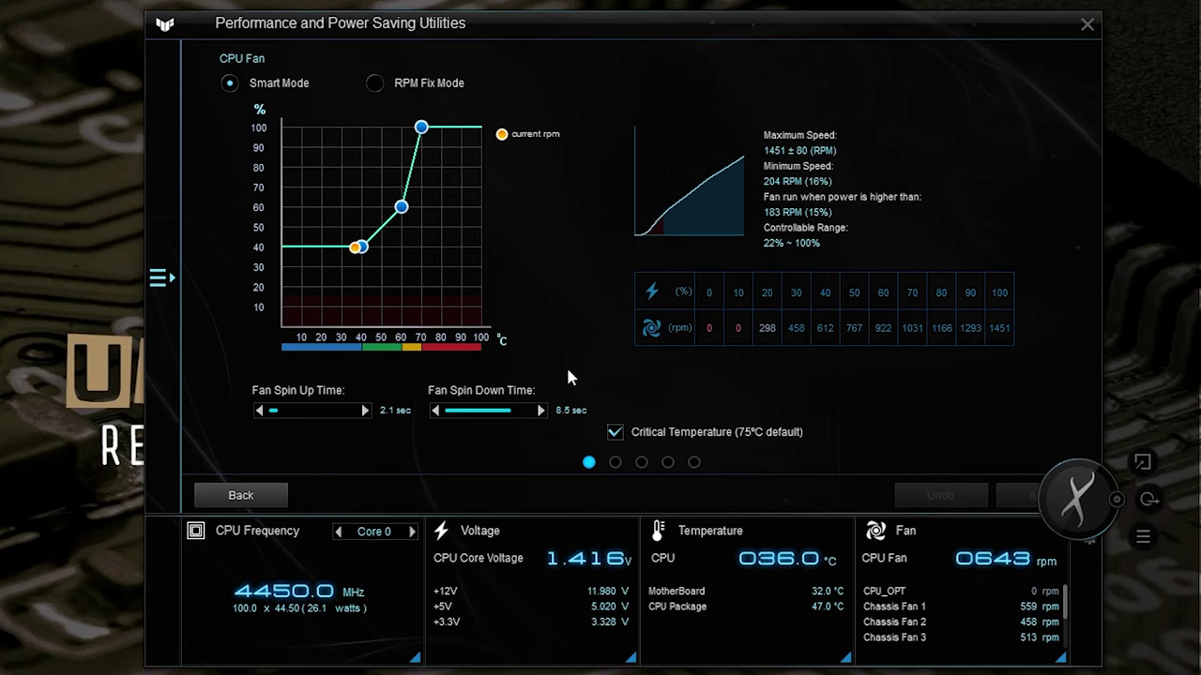
mouse_move(460, 413)
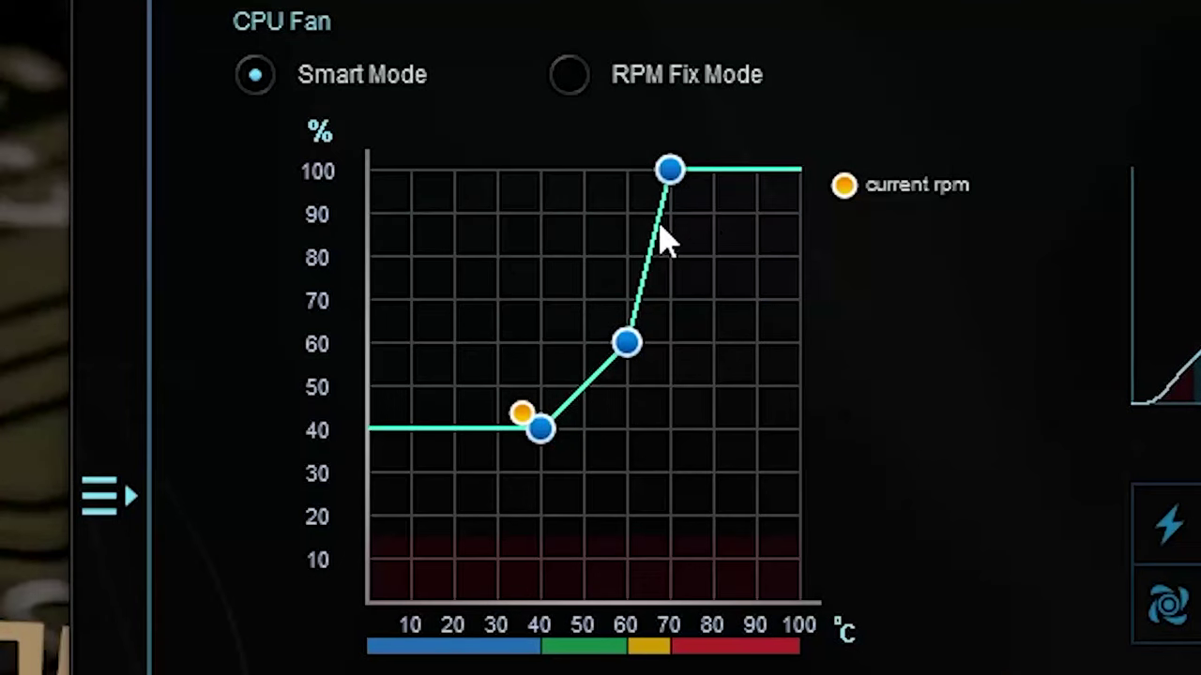
mouse_move(425, 136)
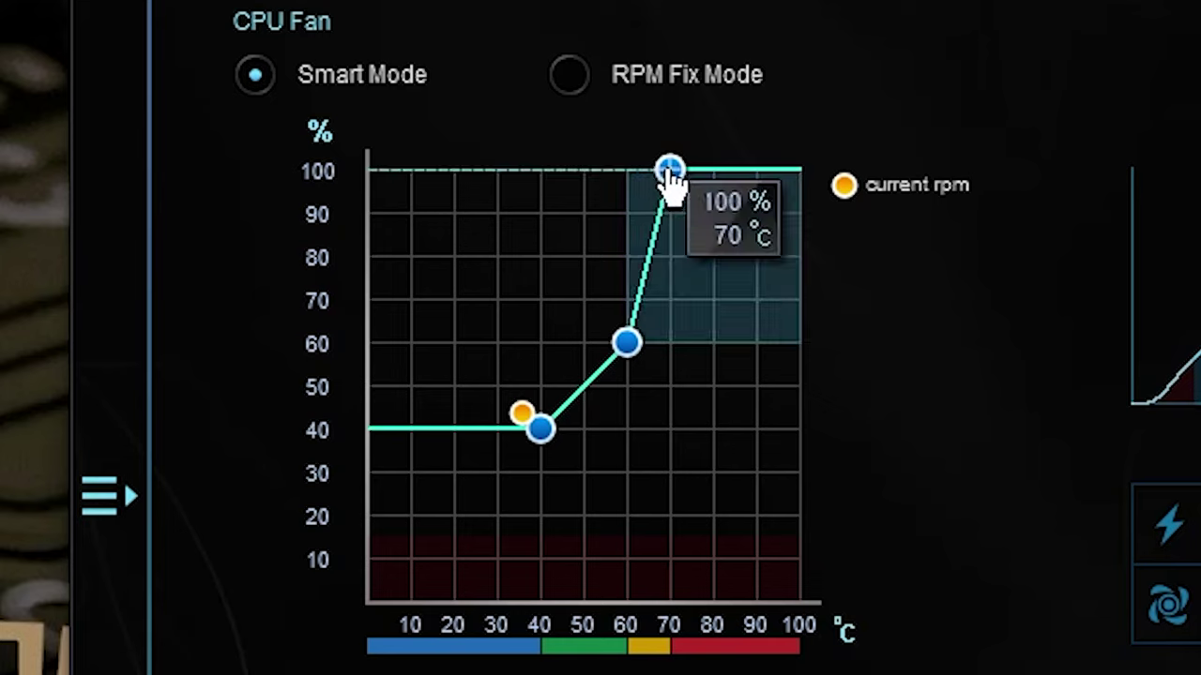
mouse_move(625, 356)
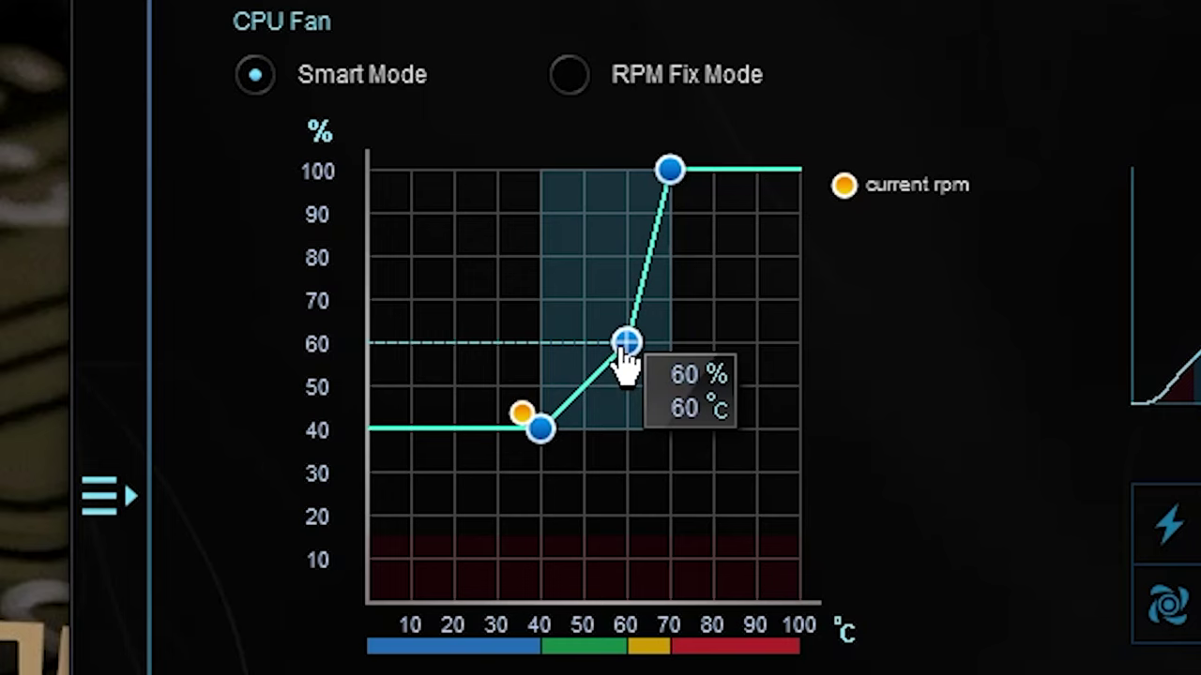
mouse_move(541, 441)
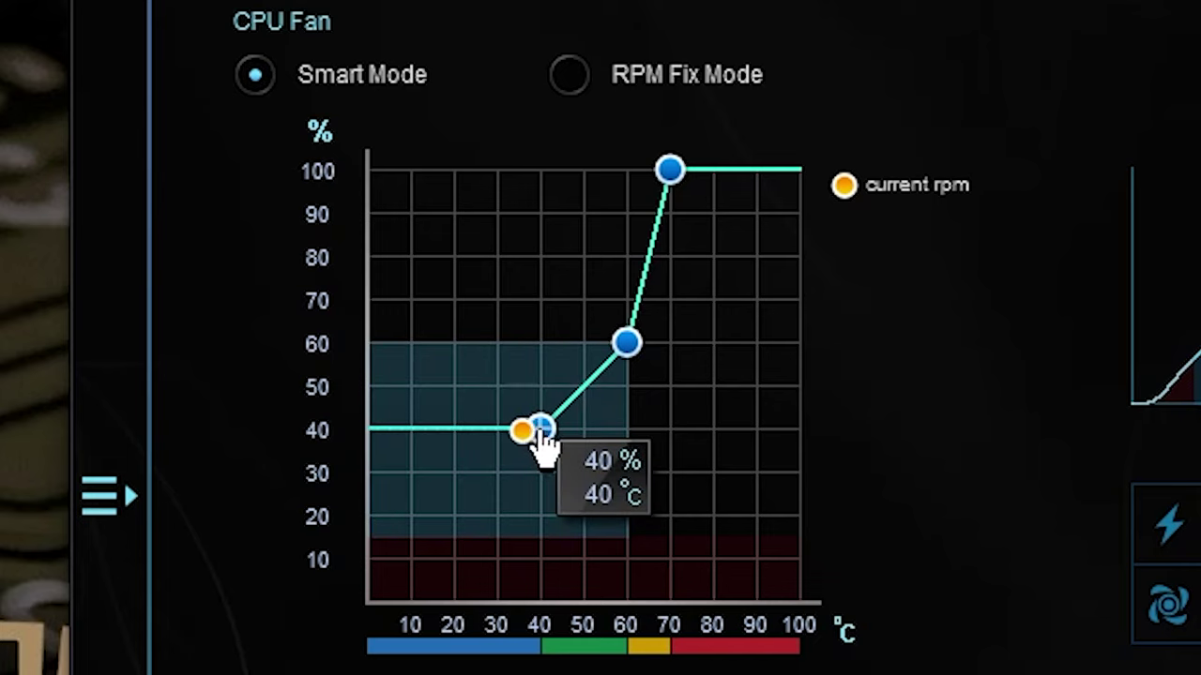
Raise the CPU Fan curve's low end, set the first point to 47% at 32 °C, and apply it
mouse_move(544, 441)
mouse_down()
mouse_move(548, 379)
mouse_move(543, 496)
mouse_move(531, 352)
mouse_move(514, 413)
mouse_move(504, 409)
mouse_move(546, 415)
mouse_move(517, 347)
mouse_move(502, 342)
mouse_move(524, 317)
mouse_up()
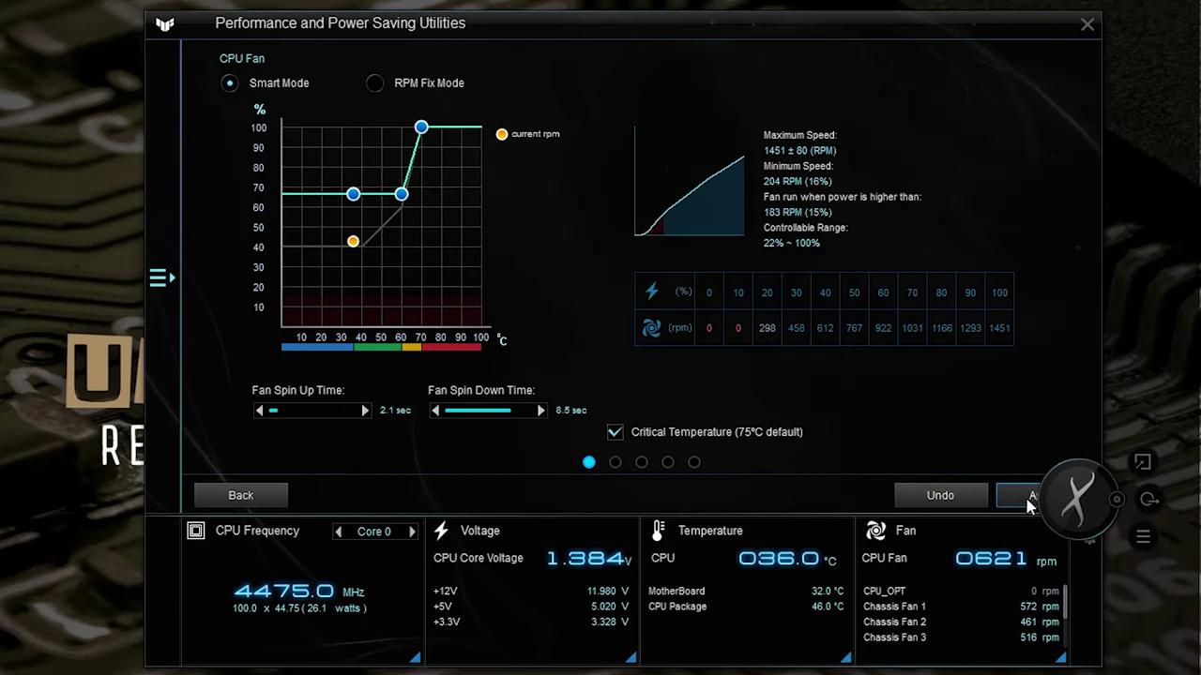
click(1069, 503)
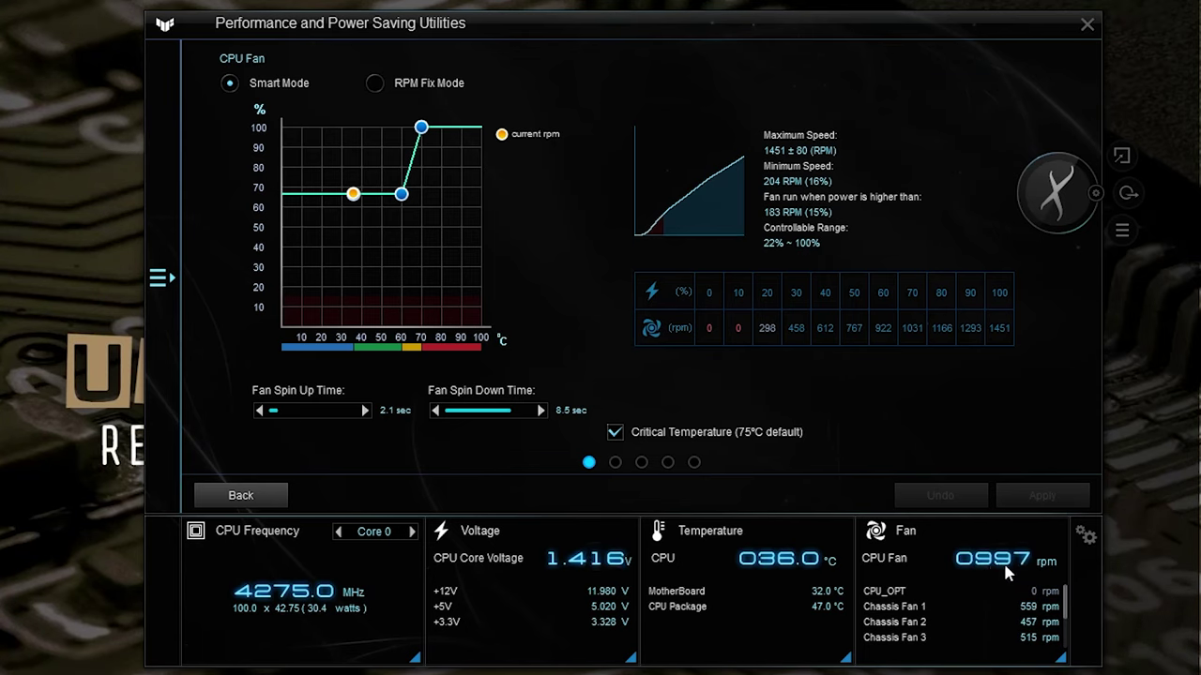
drag(353, 194, 349, 242)
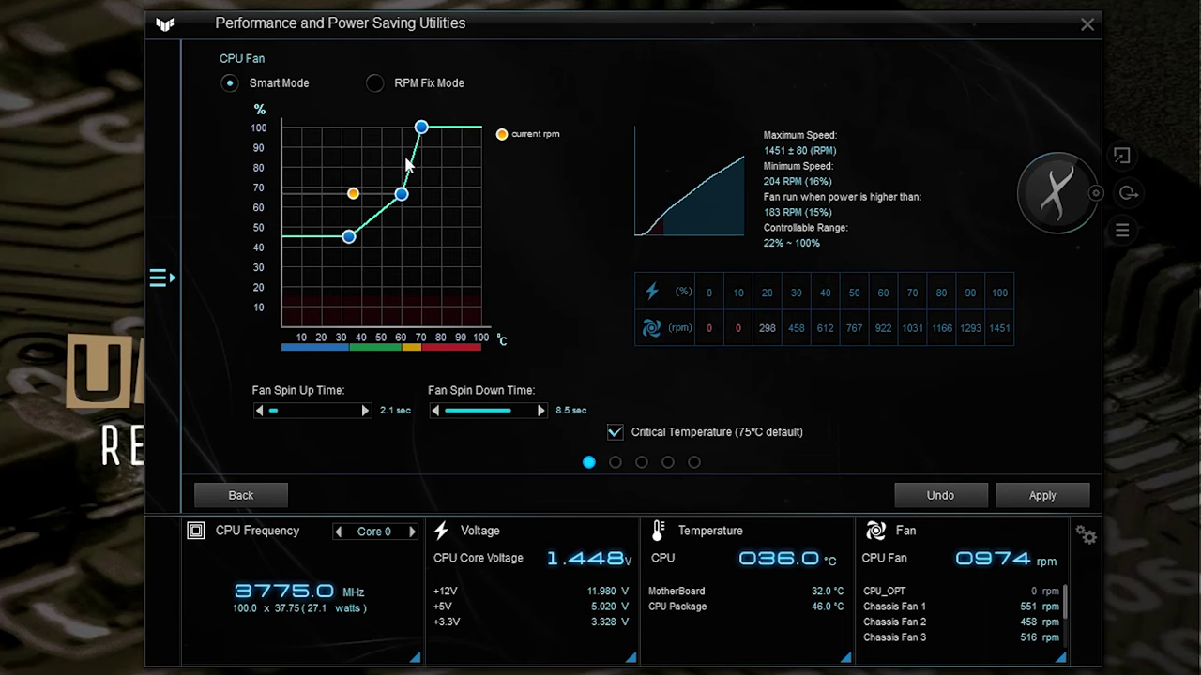
click(1038, 499)
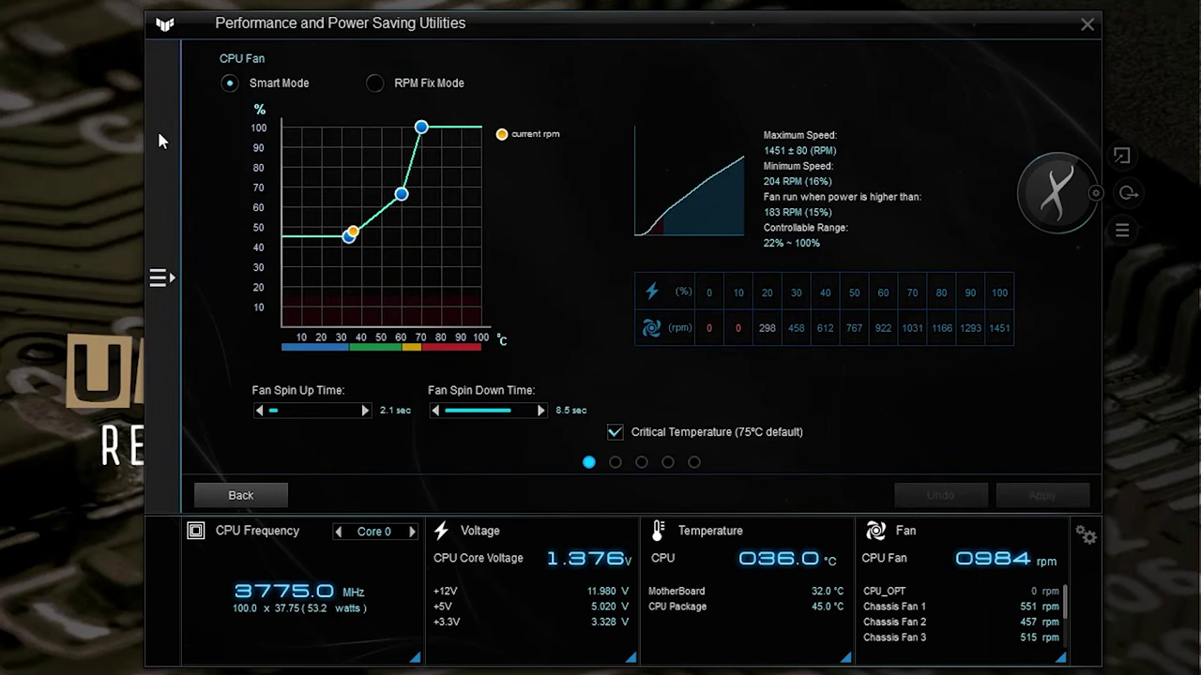
Return to the fan overview and open Chassis Fan 1's curve settings
click(238, 497)
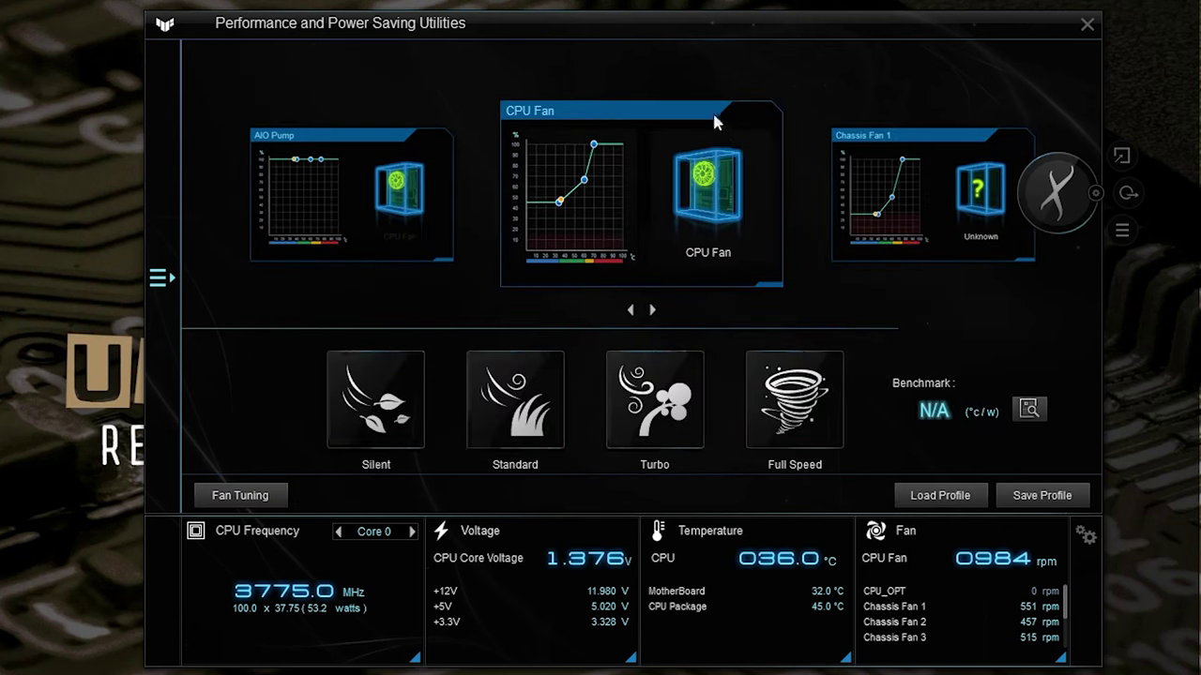
click(894, 185)
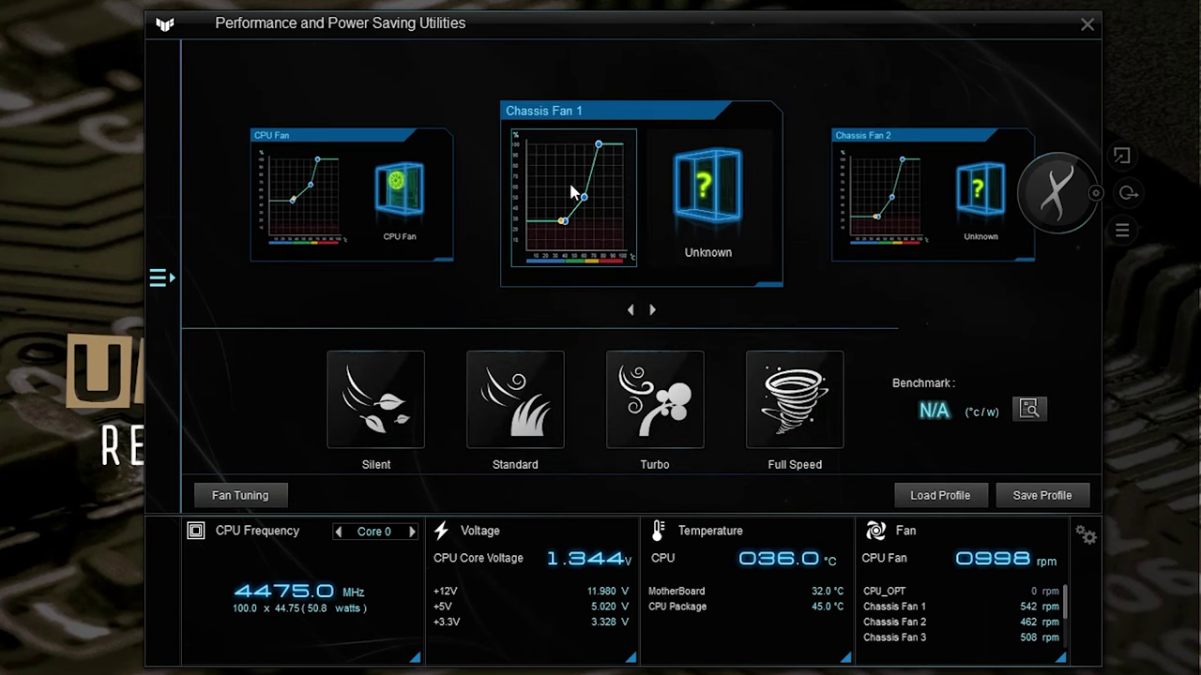
click(570, 194)
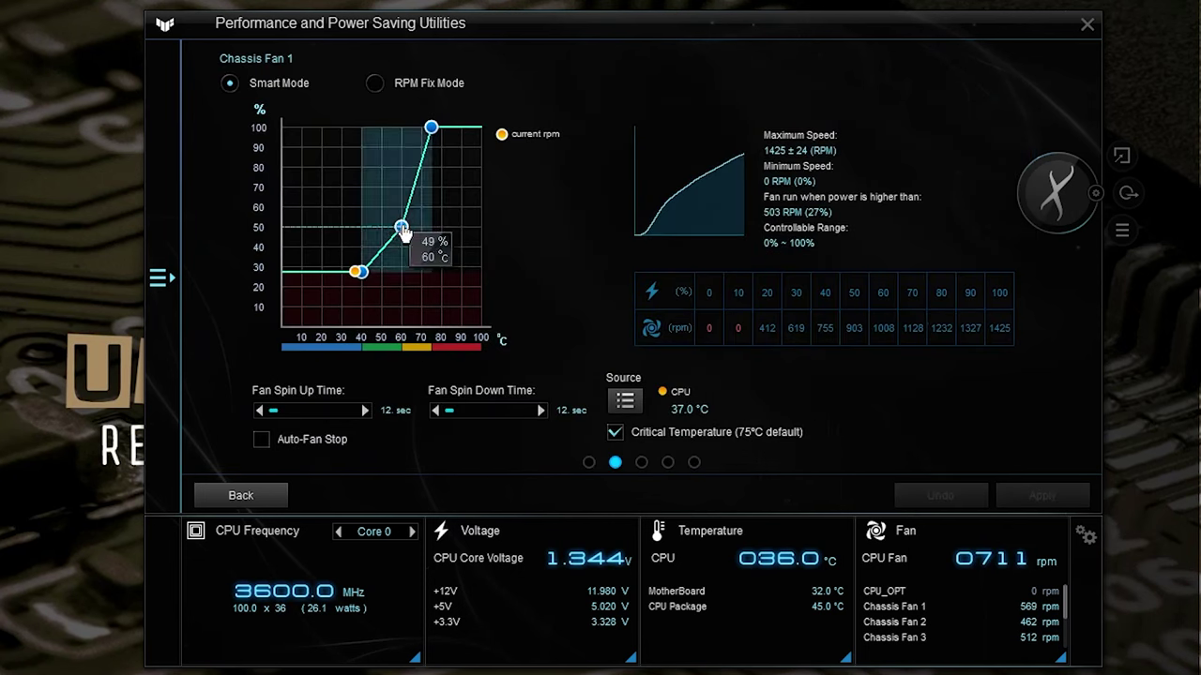
Raise Chassis Fan 1's middle point to about 60% at 60 °C, reach 100% near 71 °C, and apply
mouse_move(404, 235)
mouse_down()
mouse_move(418, 226)
mouse_move(425, 242)
mouse_move(379, 233)
mouse_move(413, 208)
mouse_move(420, 223)
mouse_move(405, 234)
mouse_up()
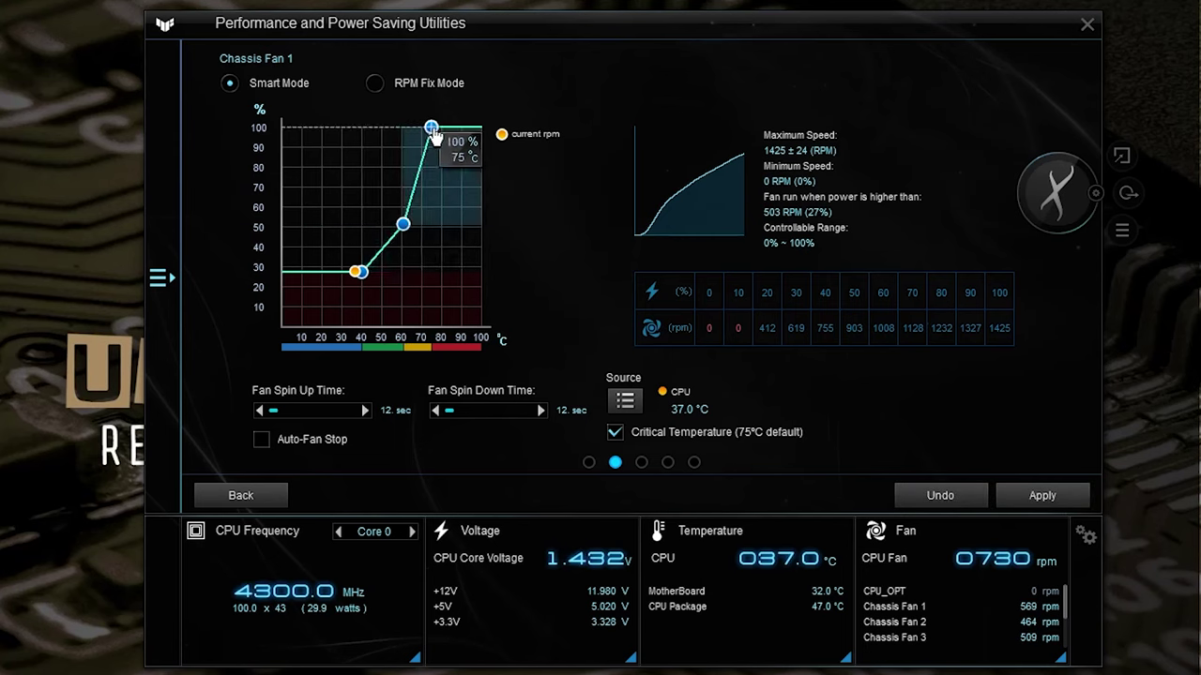
drag(430, 127, 421, 126)
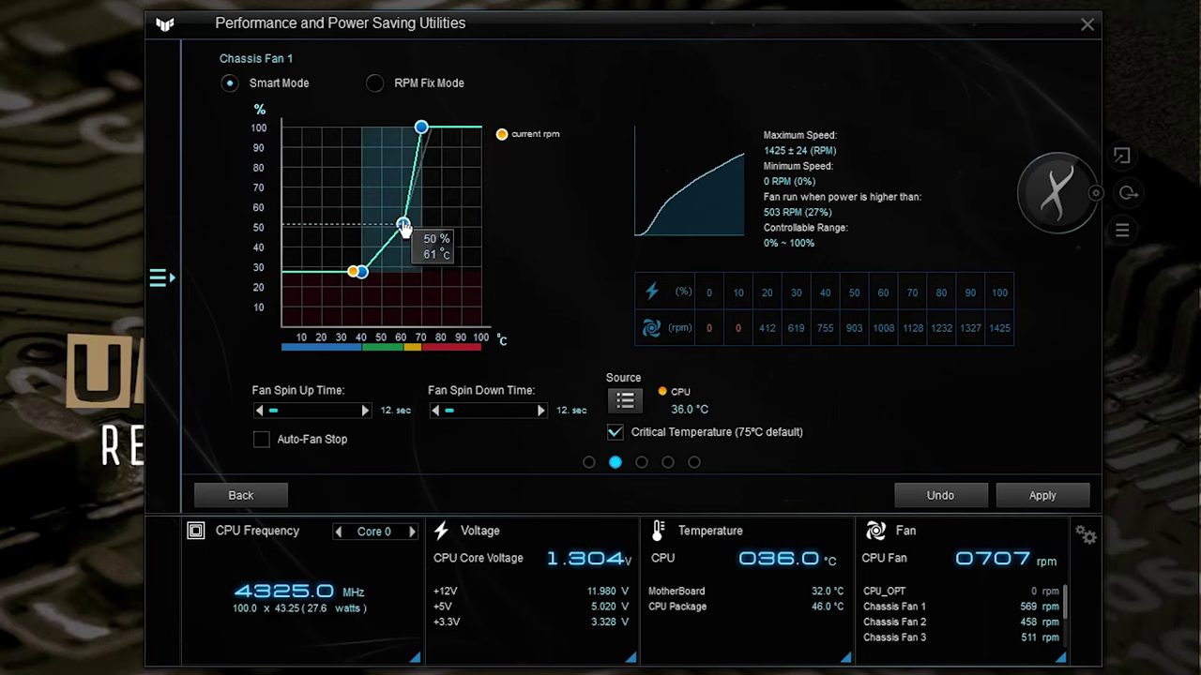
drag(404, 227, 406, 217)
click(1008, 495)
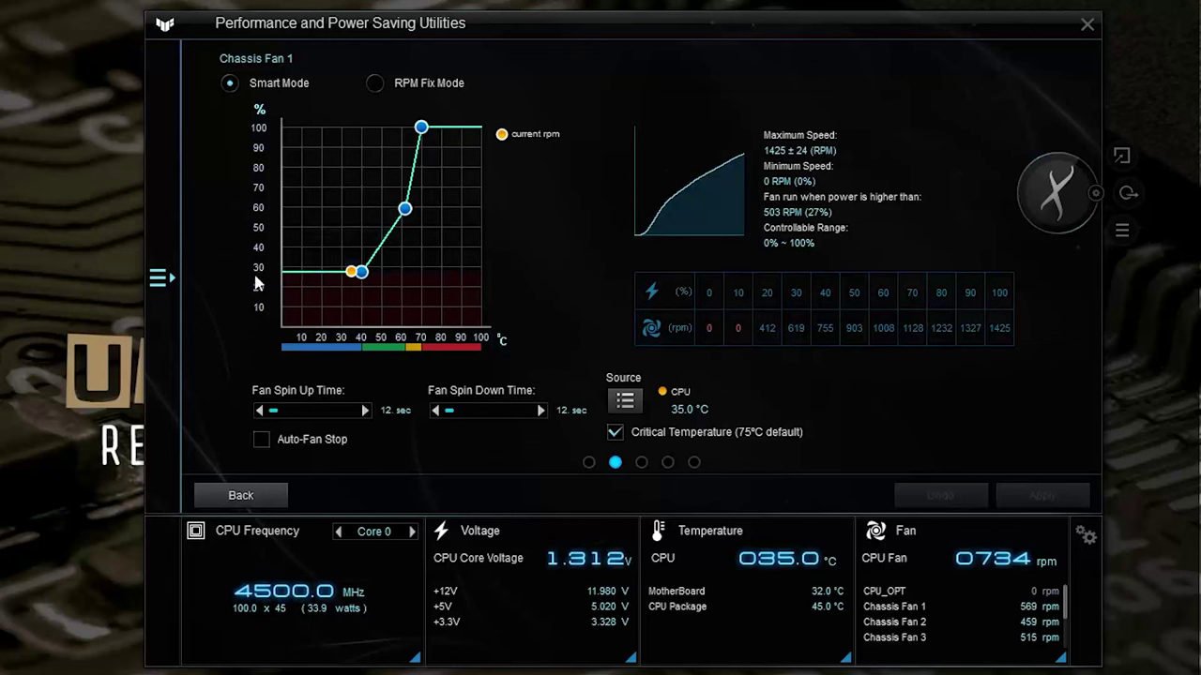
mouse_move(363, 274)
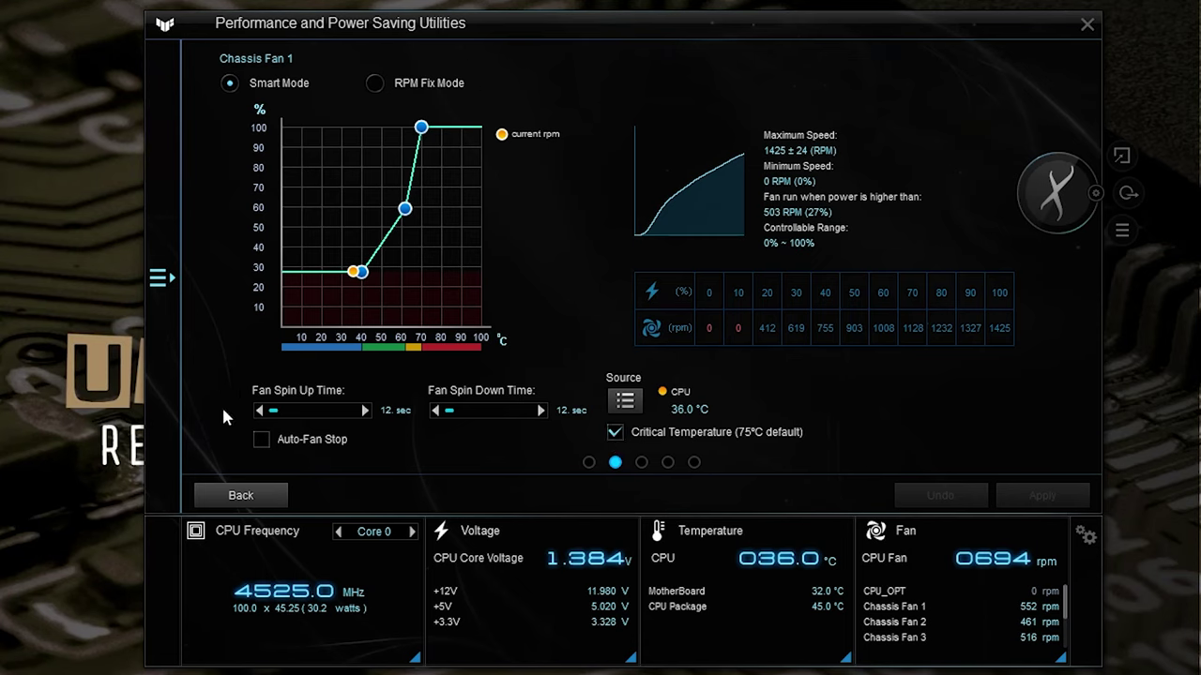
Review Chassis Fan 2's curve, then go back and bring the AIO Pump to the centre
click(235, 499)
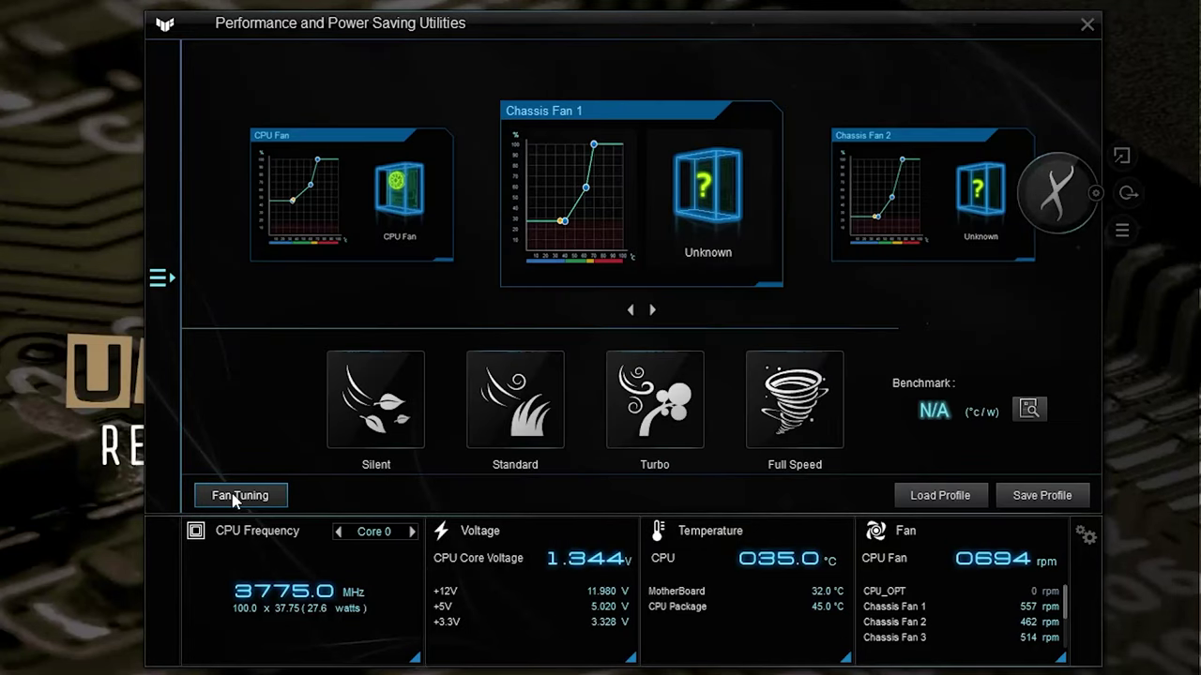
click(907, 186)
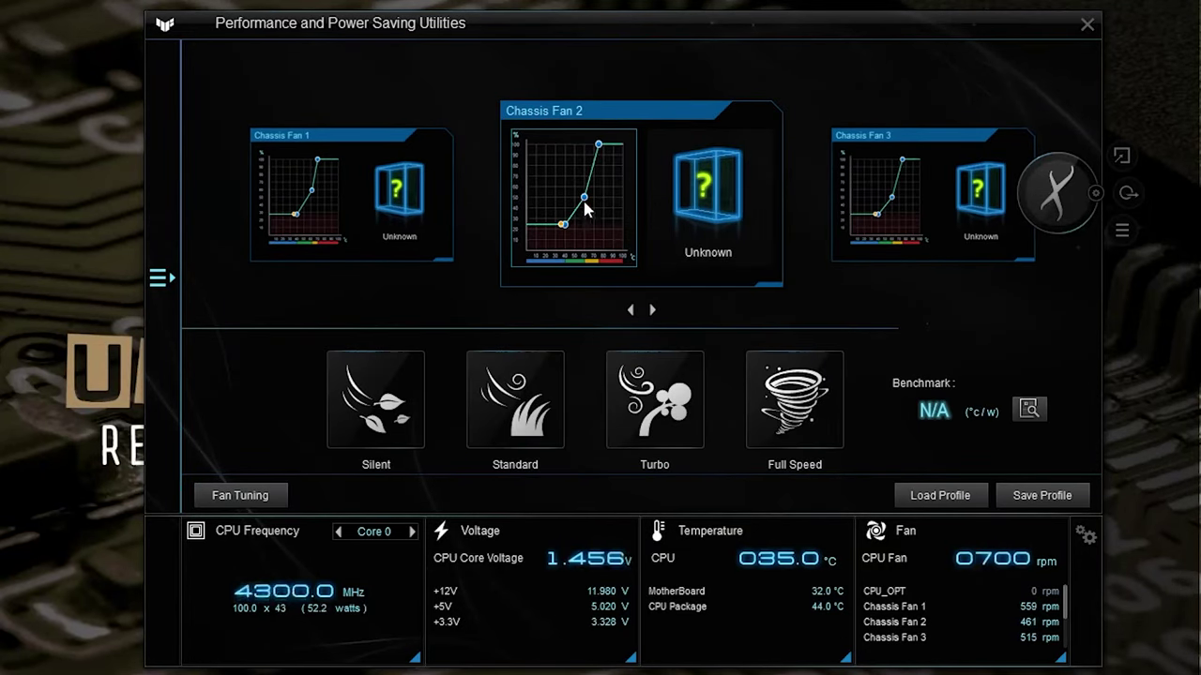
click(588, 210)
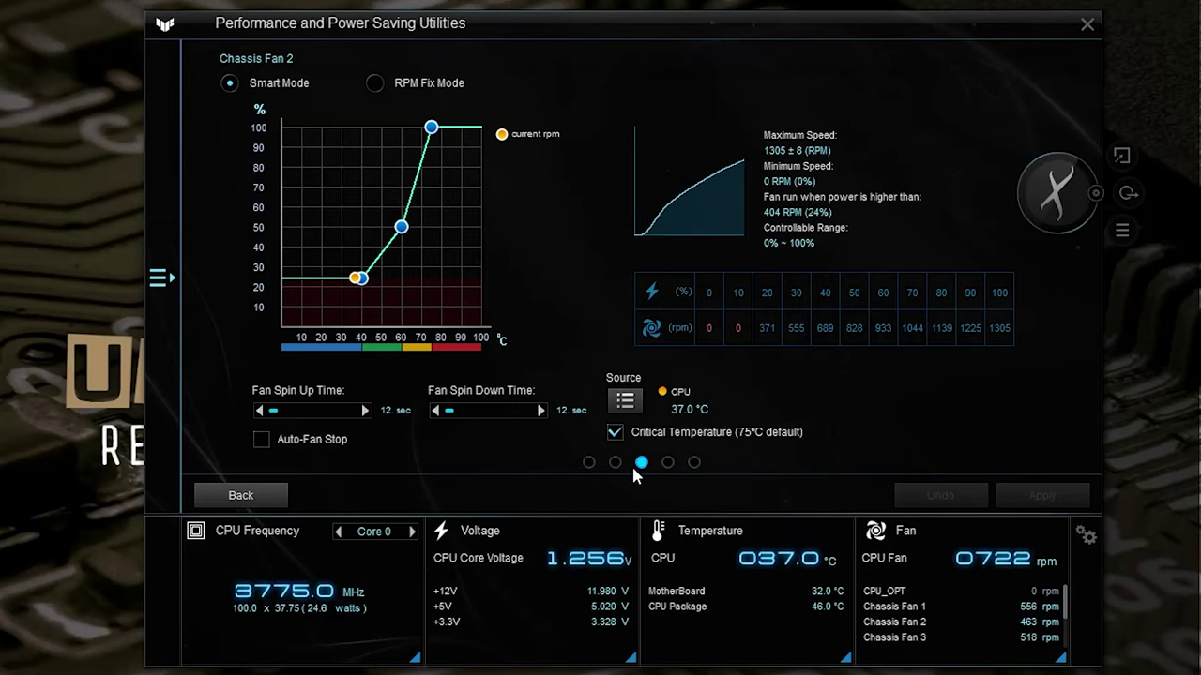
click(240, 495)
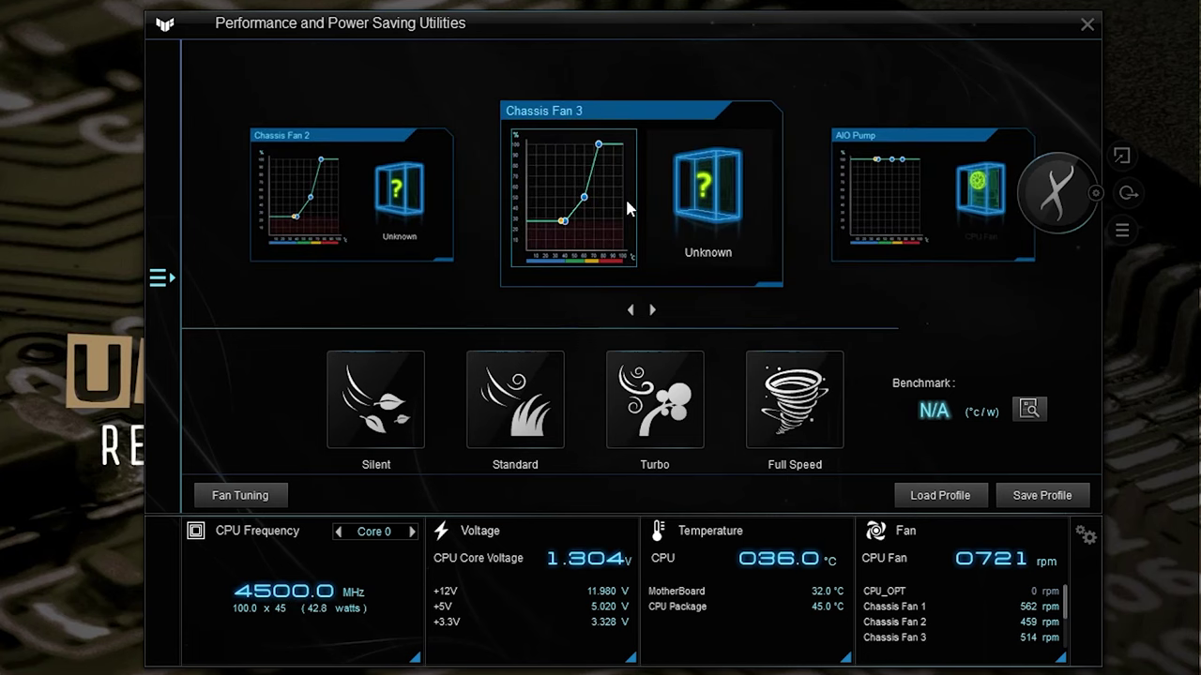
click(652, 310)
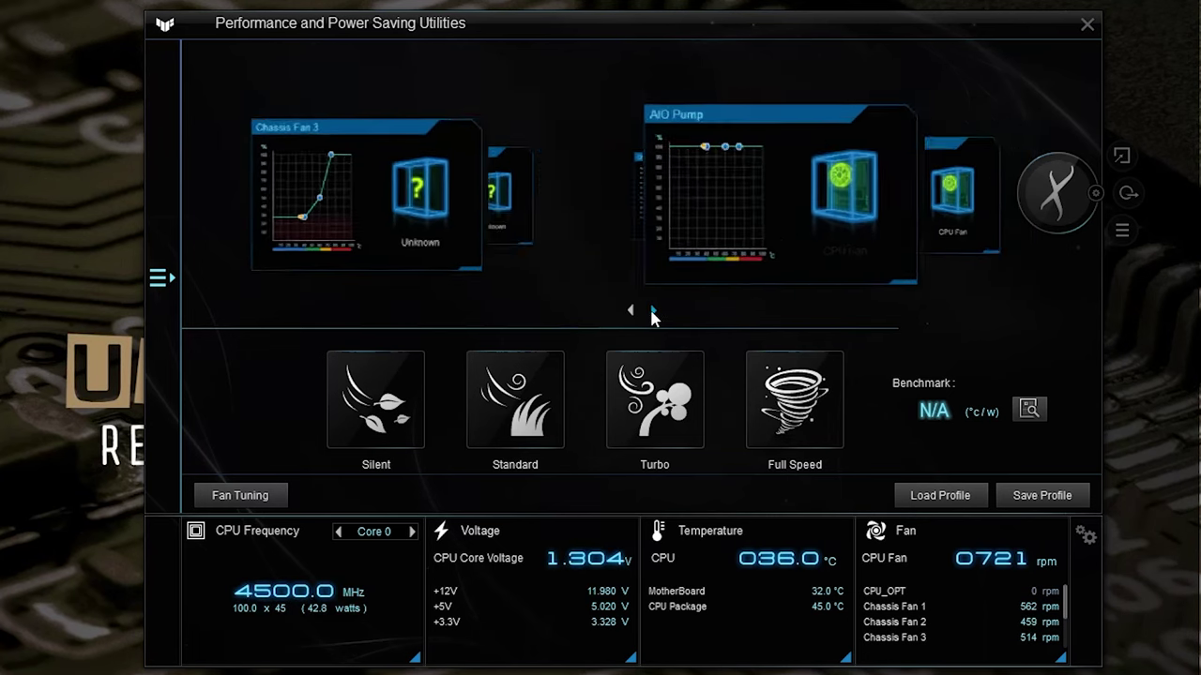
Move the AIO Pump curve's lowest point to 0 °C at 80% and apply the curve
click(611, 214)
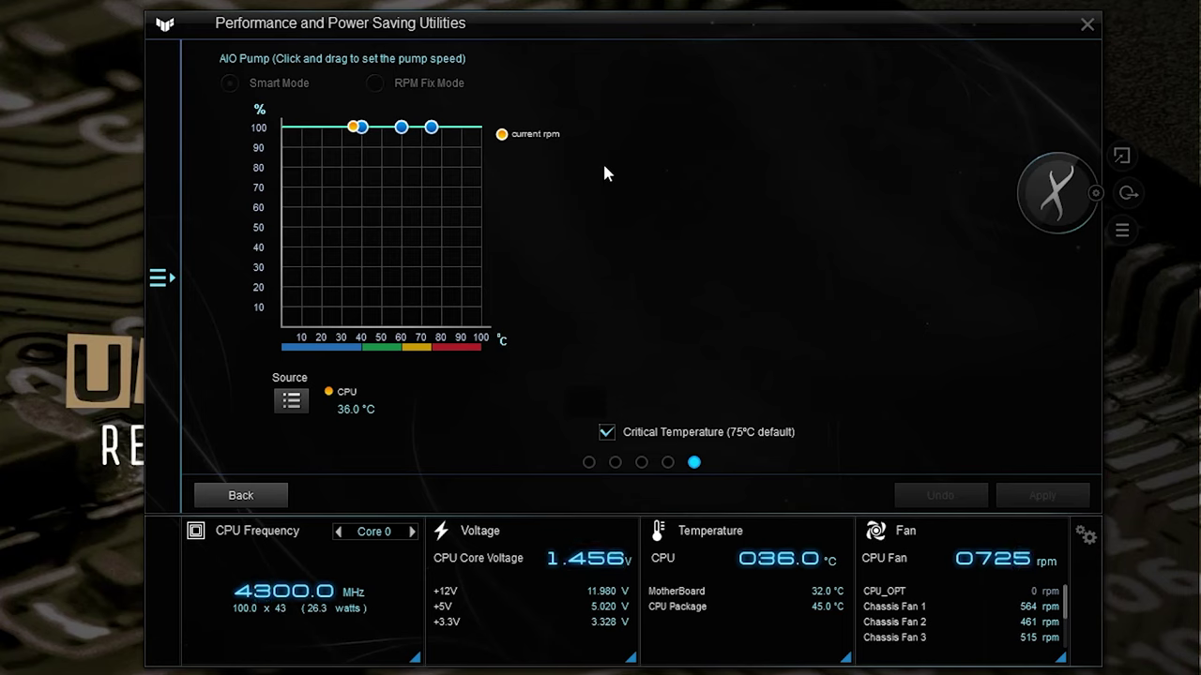
mouse_move(401, 132)
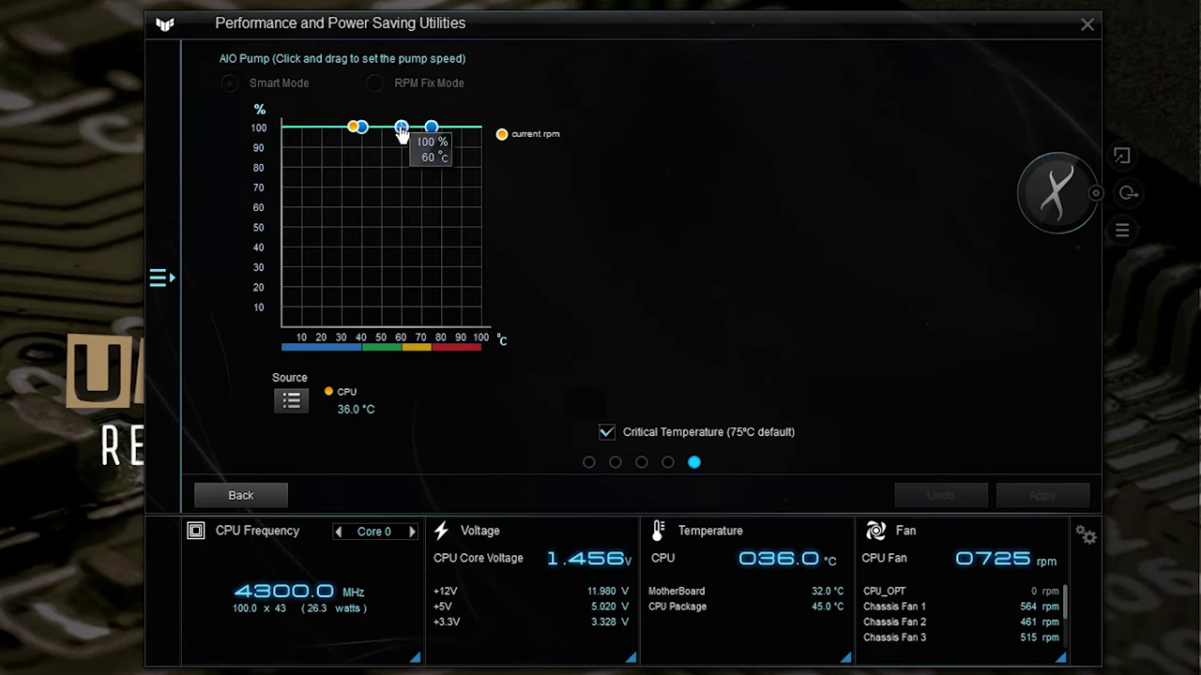
drag(361, 127, 281, 170)
drag(400, 129, 399, 140)
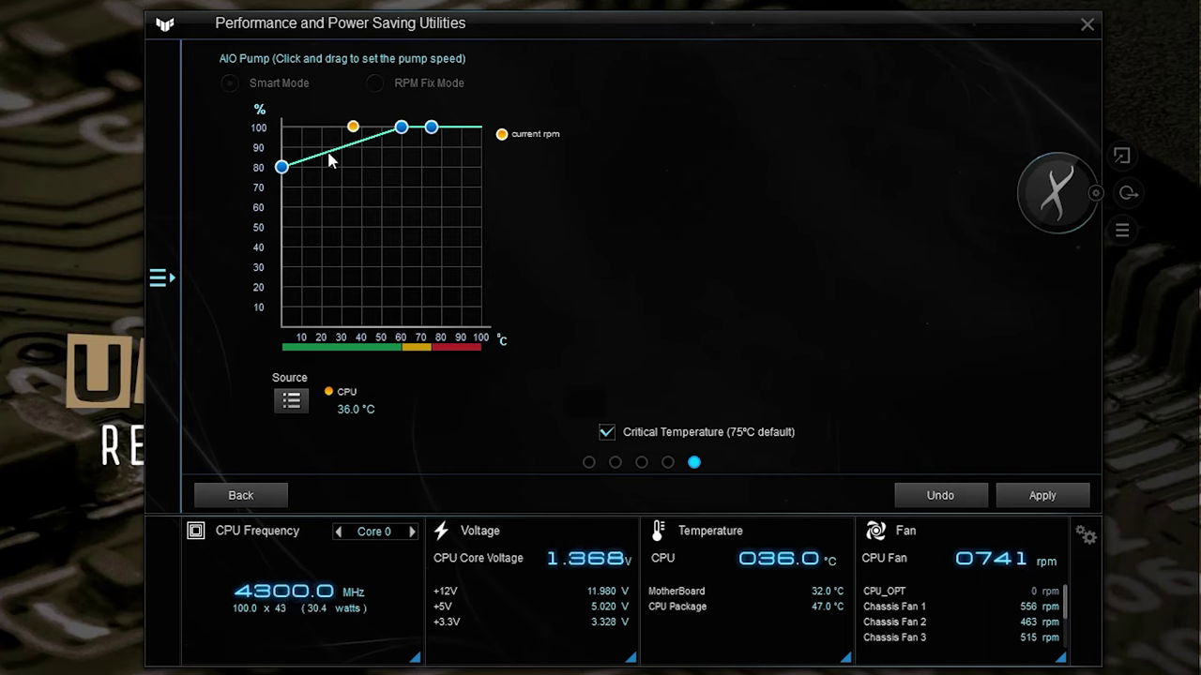
mouse_move(282, 167)
mouse_down()
mouse_move(281, 128)
mouse_move(283, 172)
mouse_up()
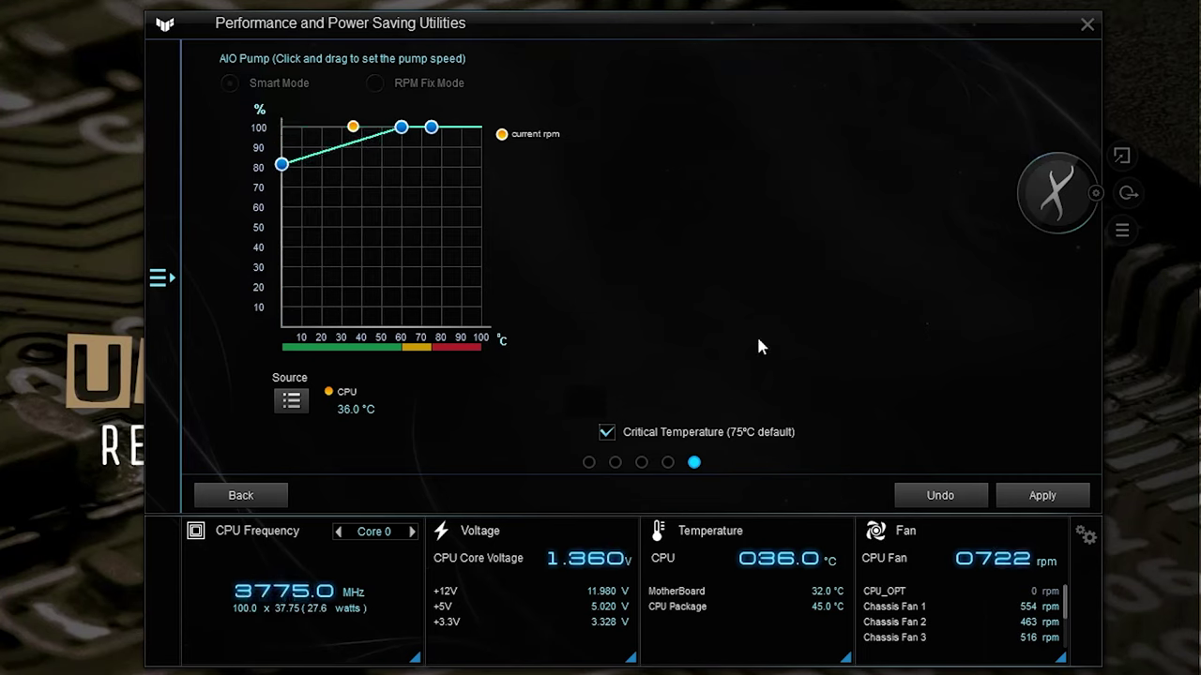
click(1030, 495)
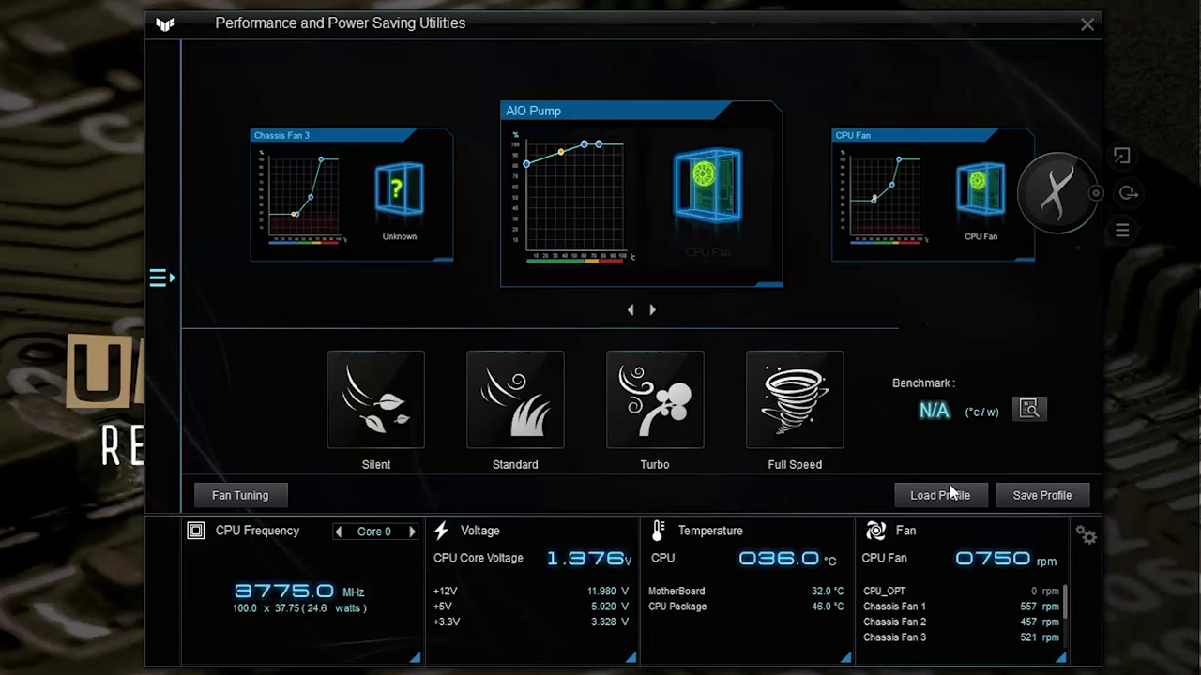
Save the fan settings as profile 'test', then check the Load Profile list and cancel
click(1018, 493)
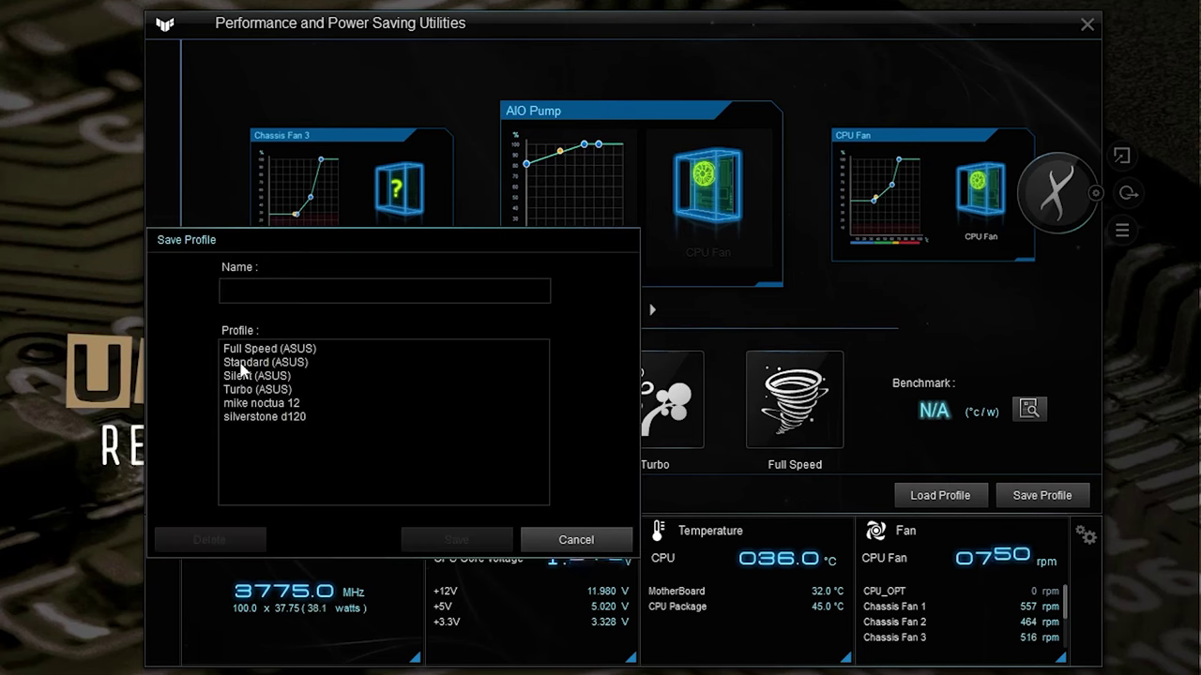
text(test)
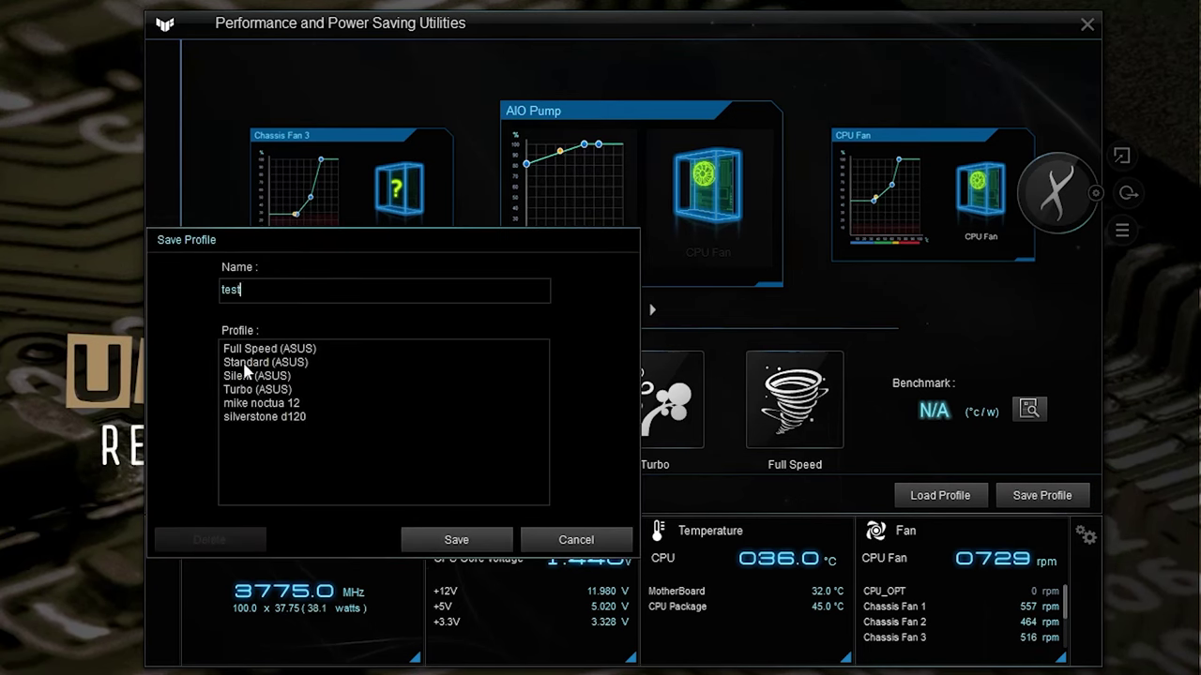
click(455, 542)
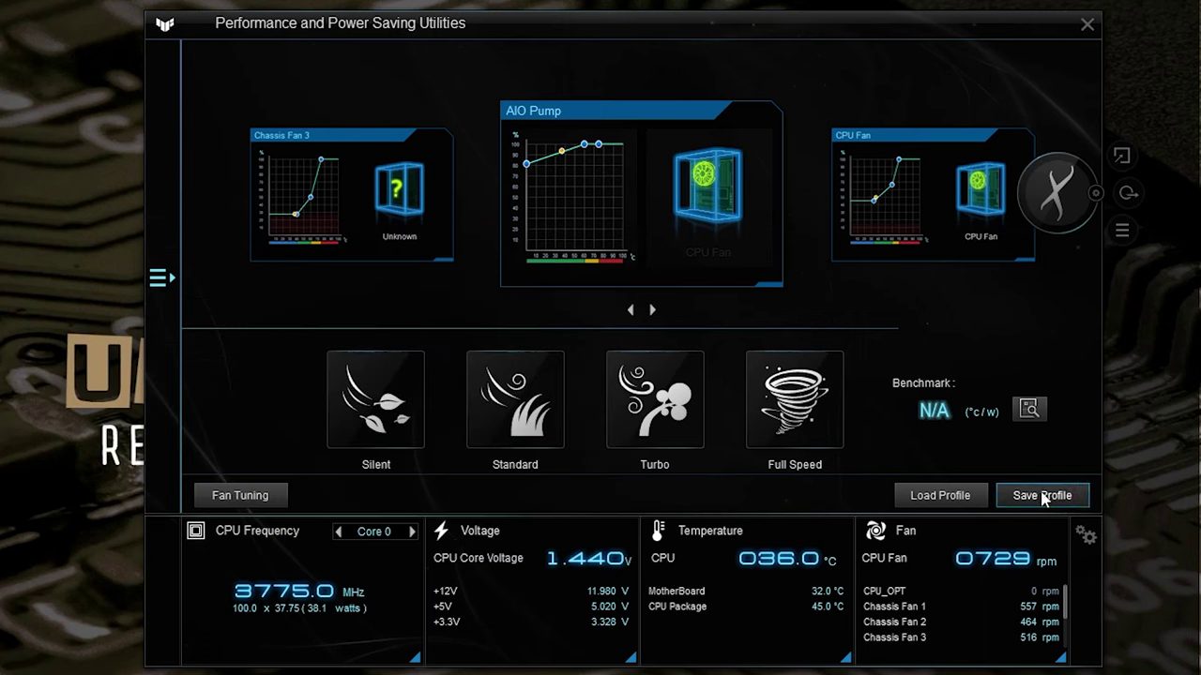
click(938, 495)
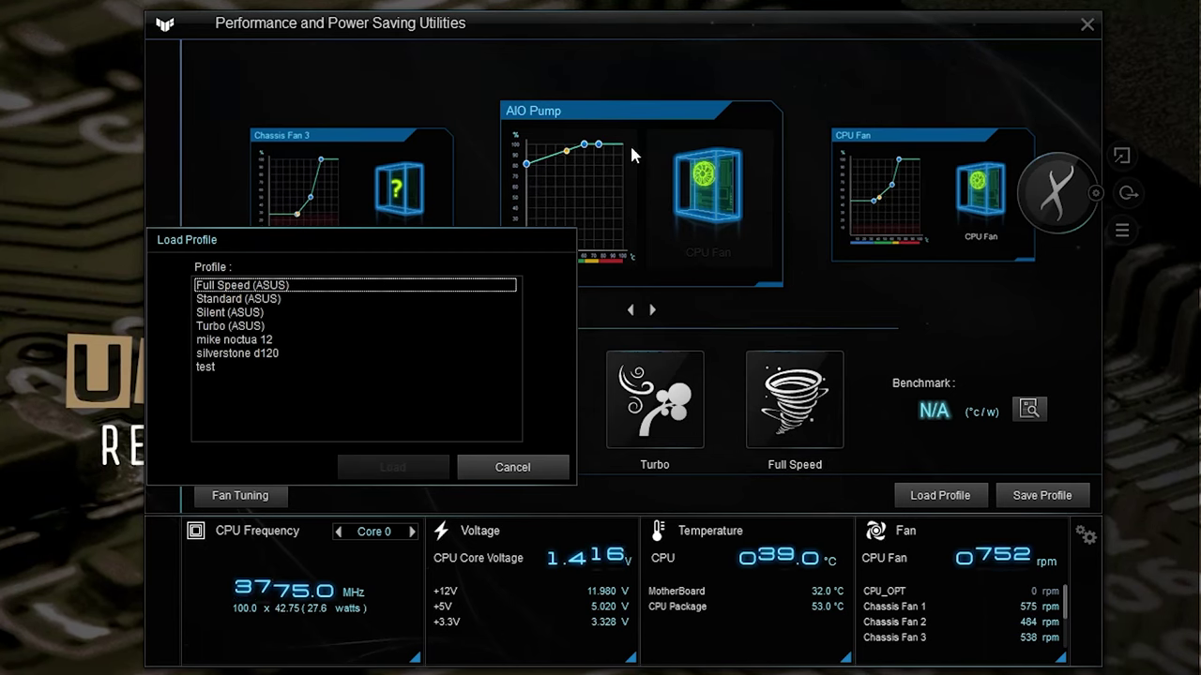
click(485, 471)
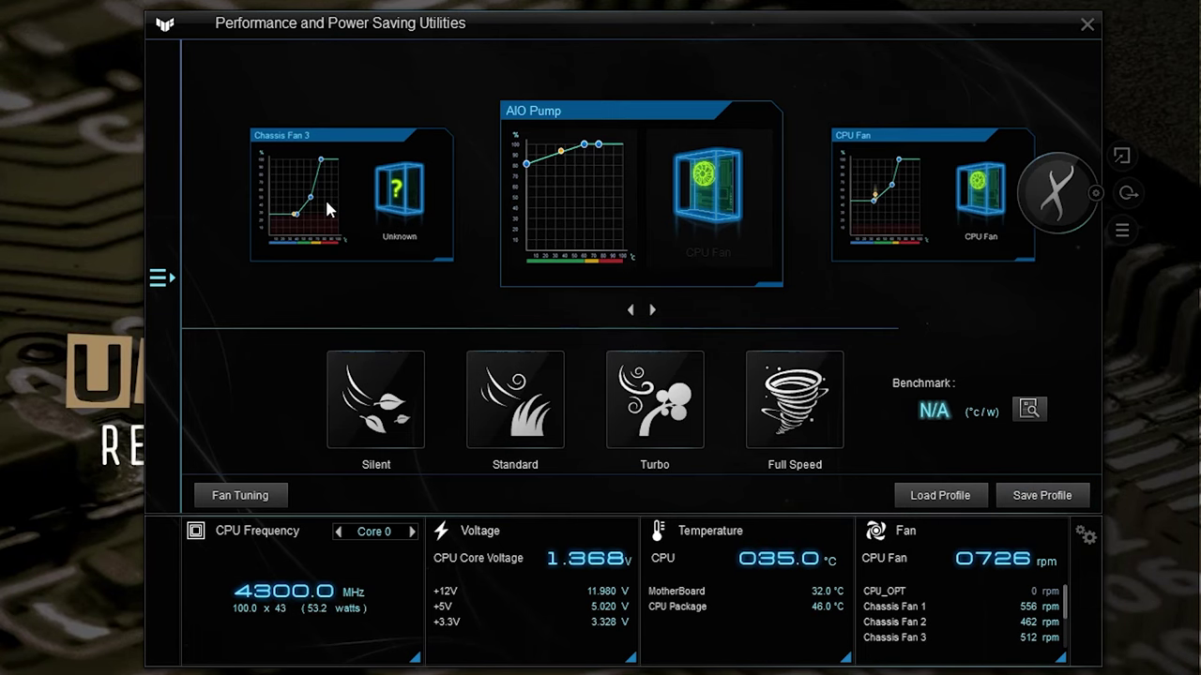
Open Chassis Fan 3 in RPM Fix Mode and sweep 0–1350 rpm, settling at 550 rpm
click(312, 238)
click(565, 180)
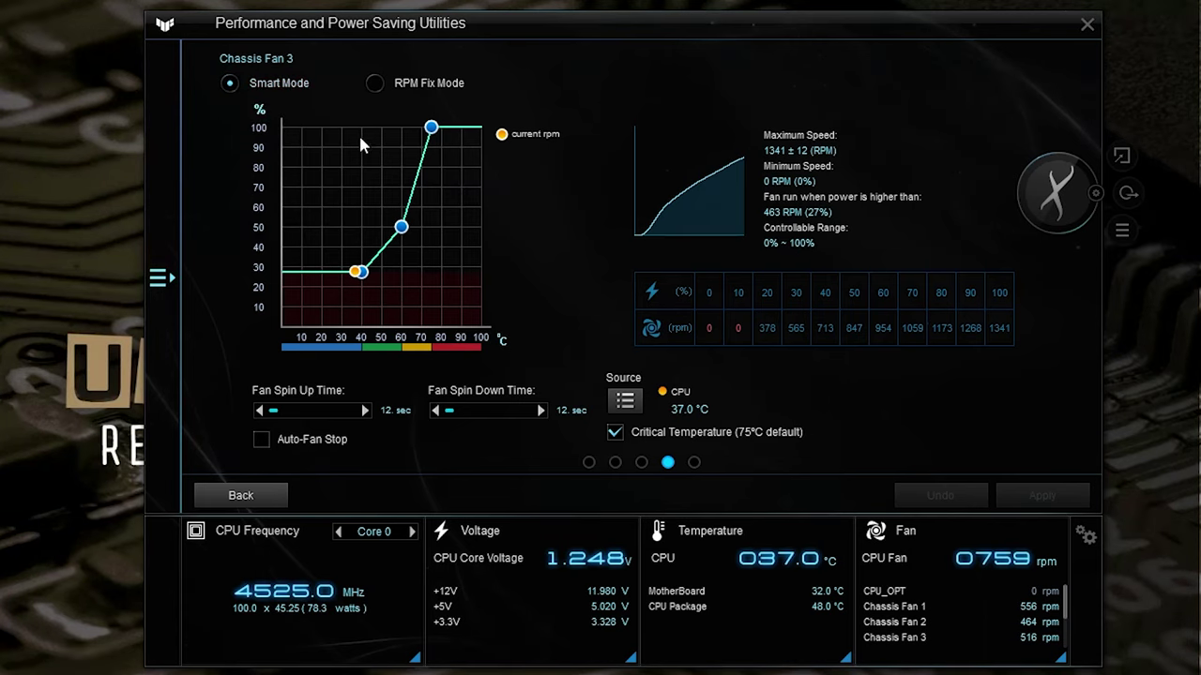
click(374, 84)
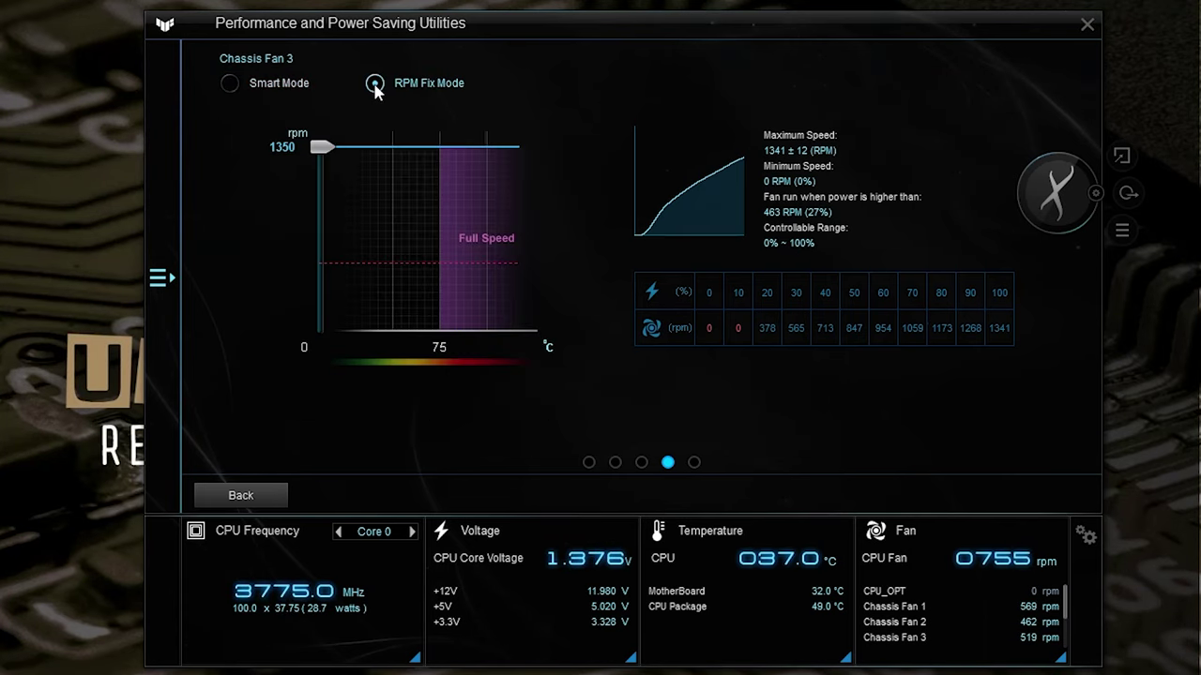
drag(319, 160, 300, 277)
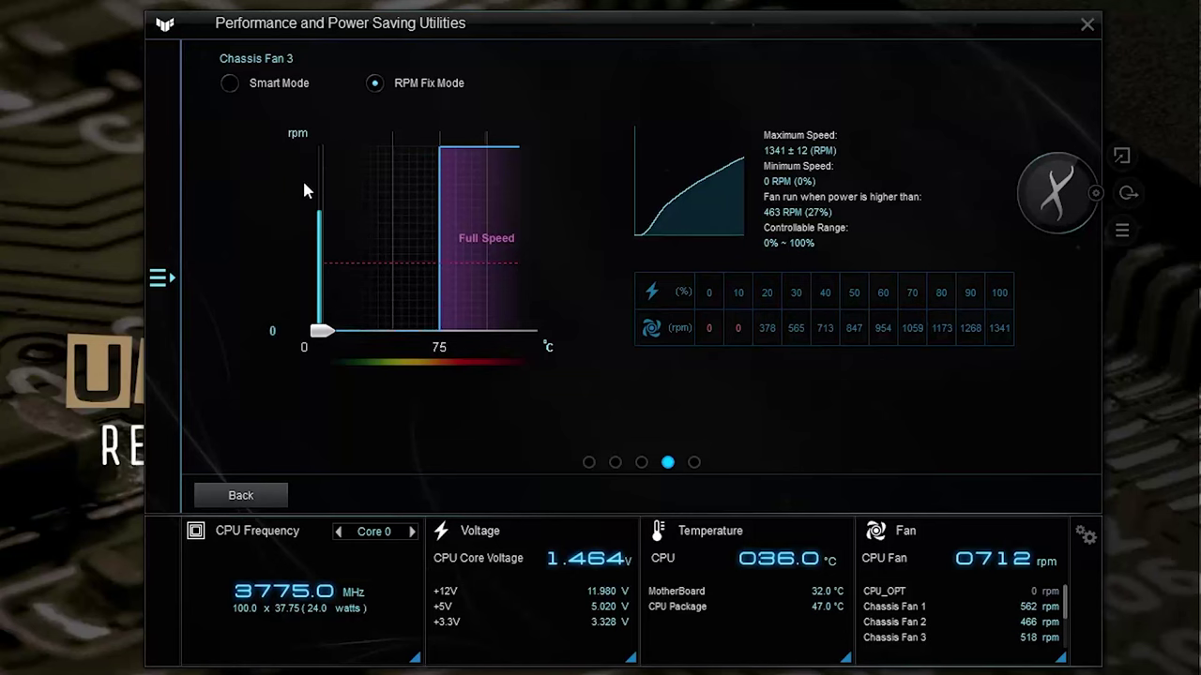
drag(319, 338, 321, 148)
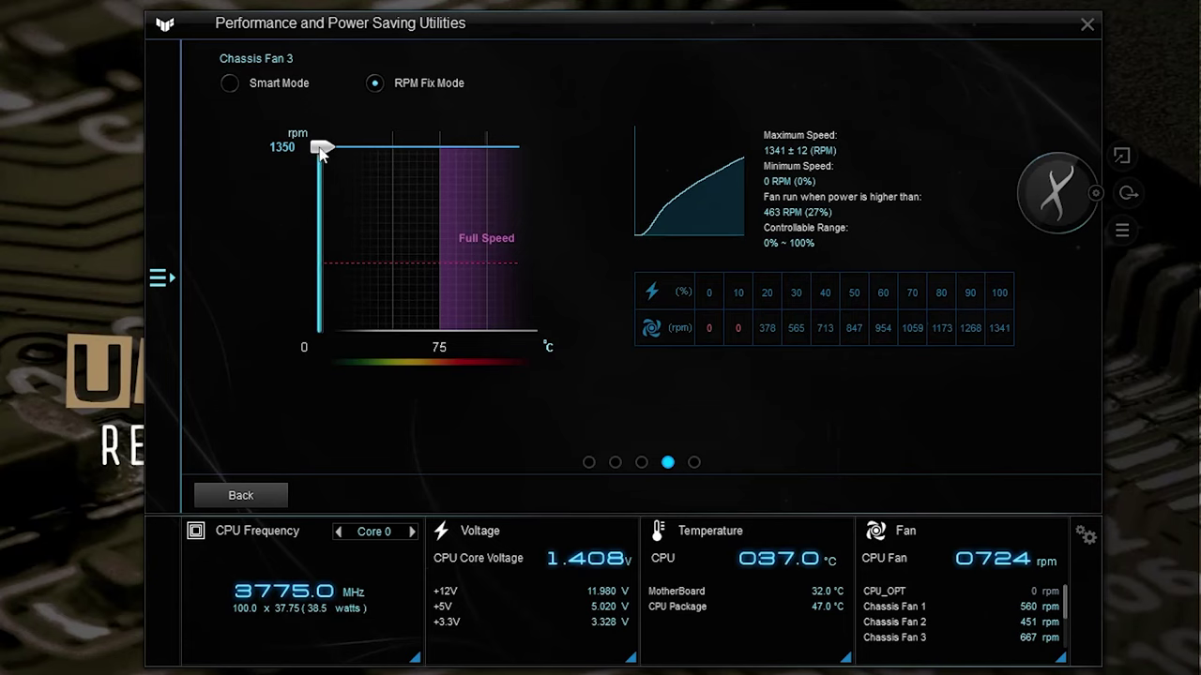
drag(320, 151, 321, 264)
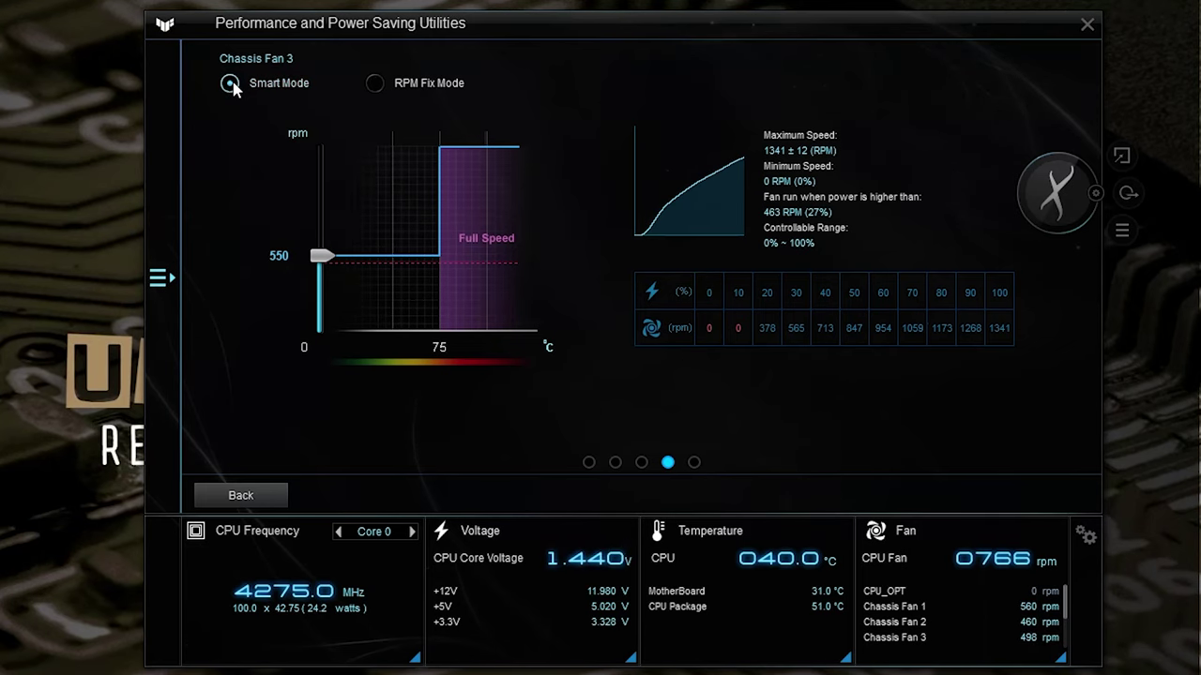
Switch Chassis Fan 3 back to Smart Mode with its temperature-based curve
click(231, 83)
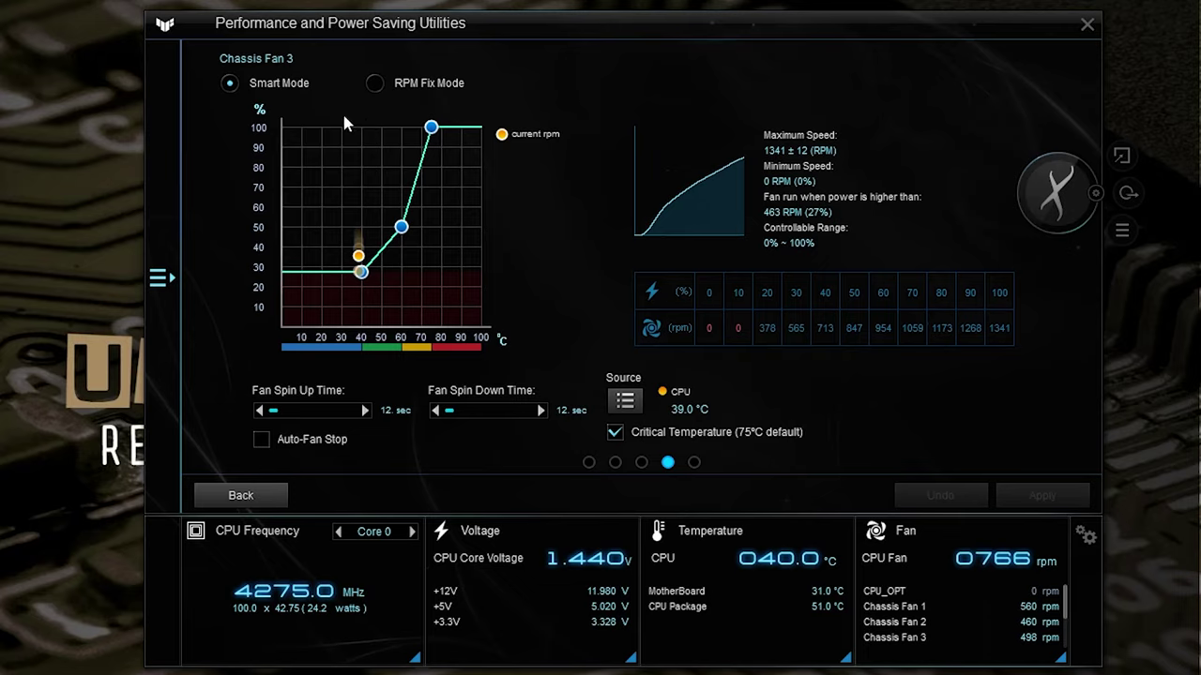